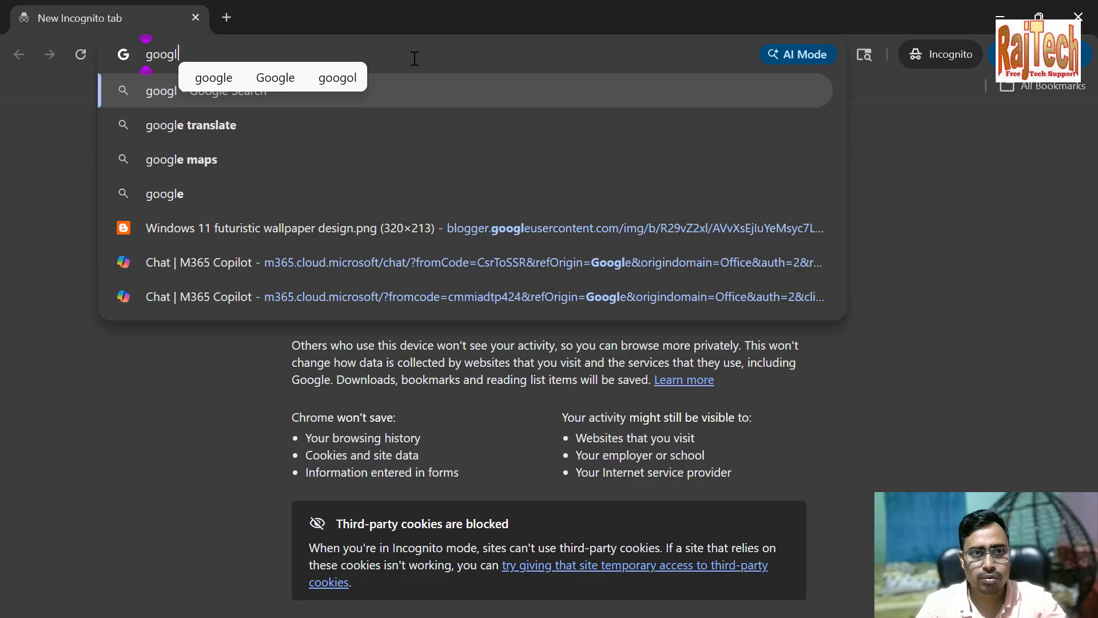
# Open google.com and search for "godady" to reach the GoDaddy website
pyautogui.write('e.com')
pyautogui.press('Return')
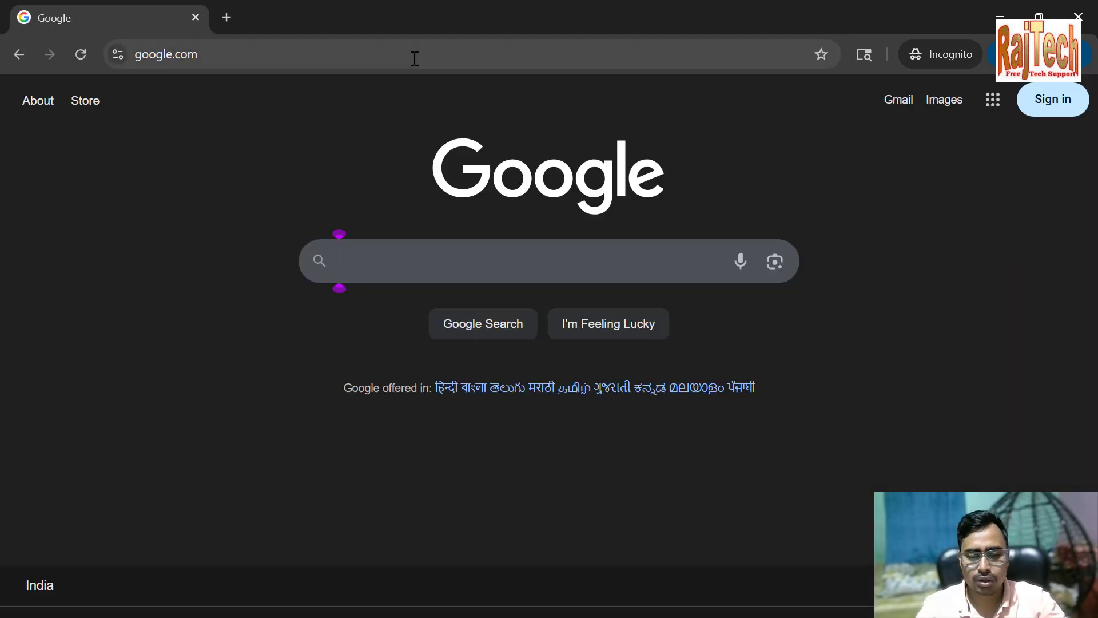
pyautogui.write('go')
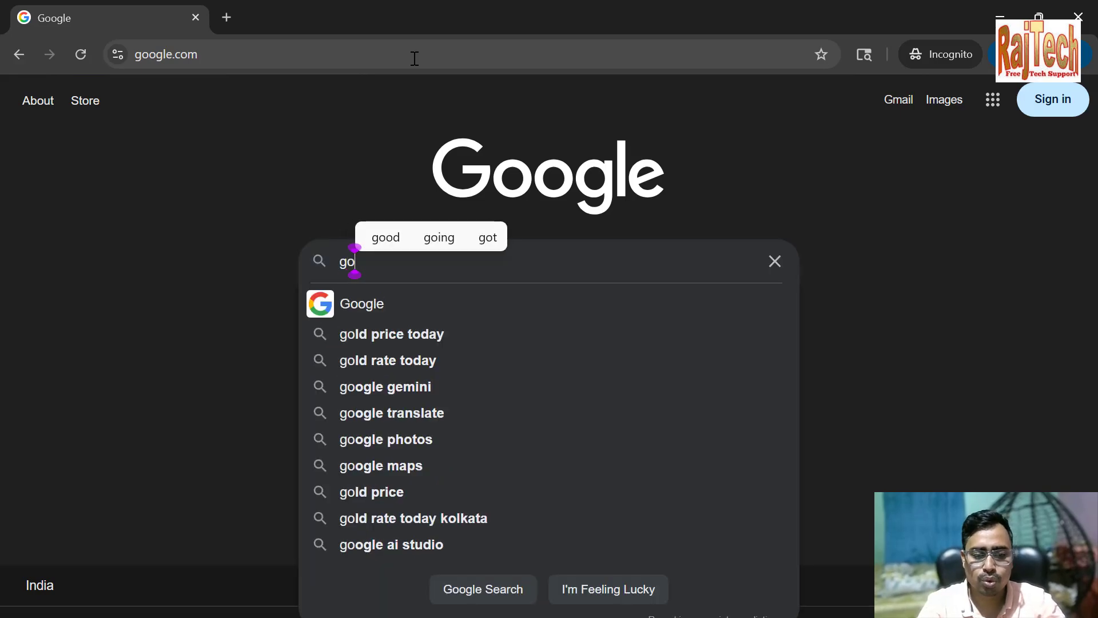
pyautogui.write('dady')
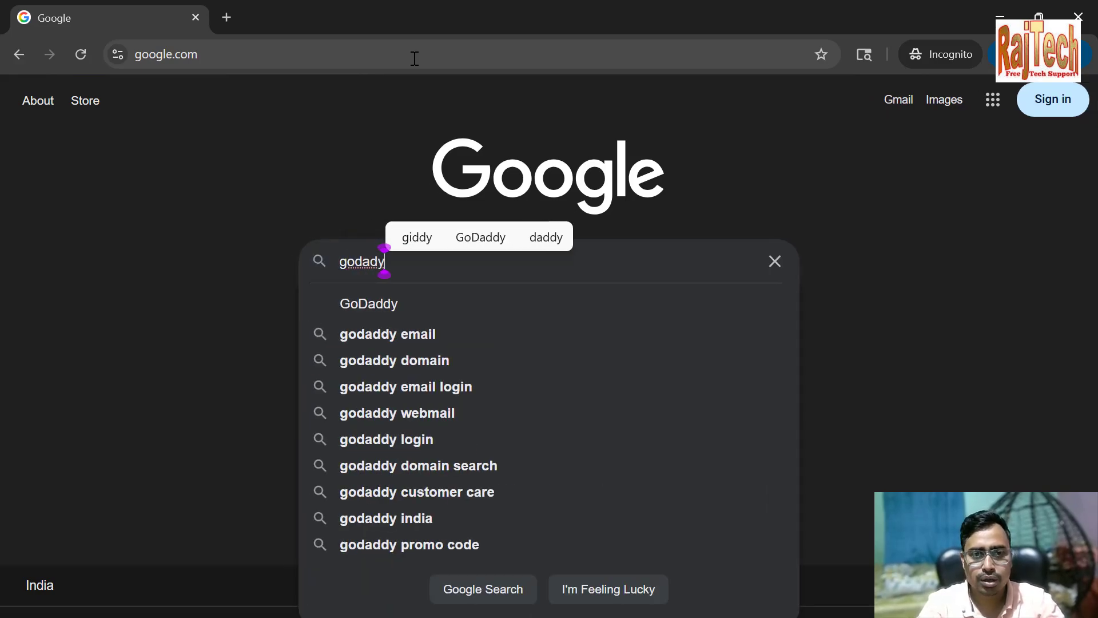
pyautogui.press('Return')
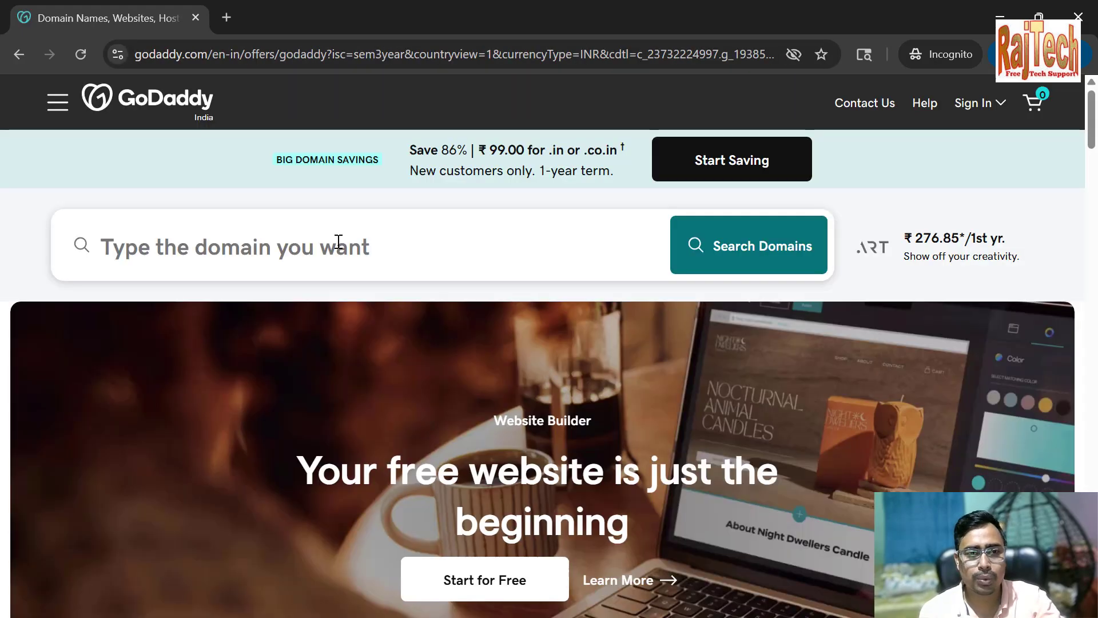
# Search GoDaddy for the domain rajtechtutorial.com and review the offers
pyautogui.click(338, 241)
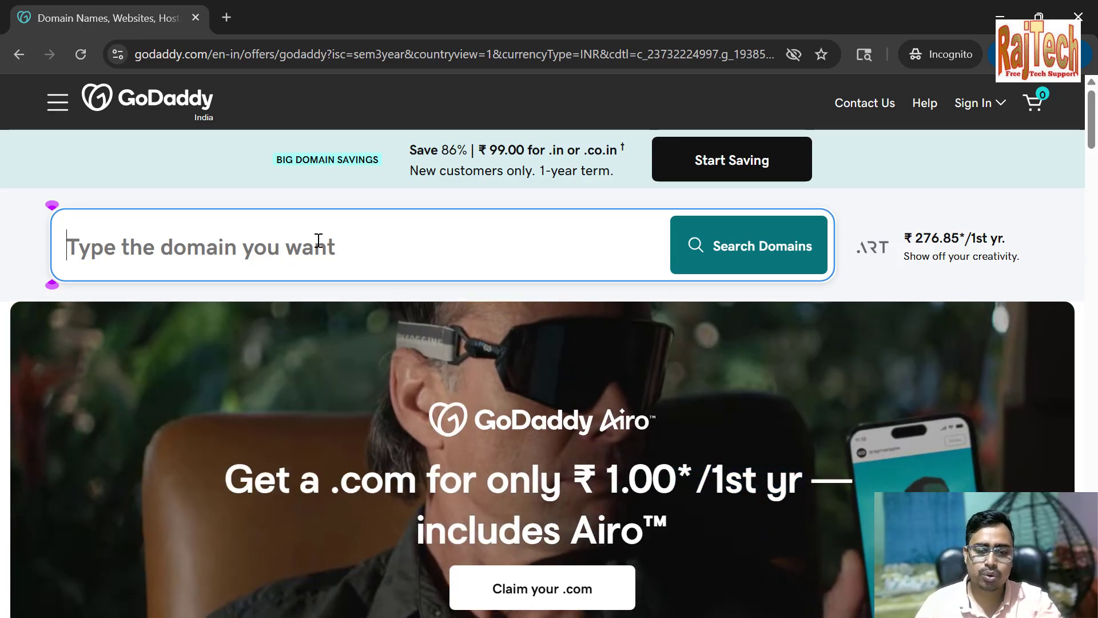
pyautogui.write('ra')
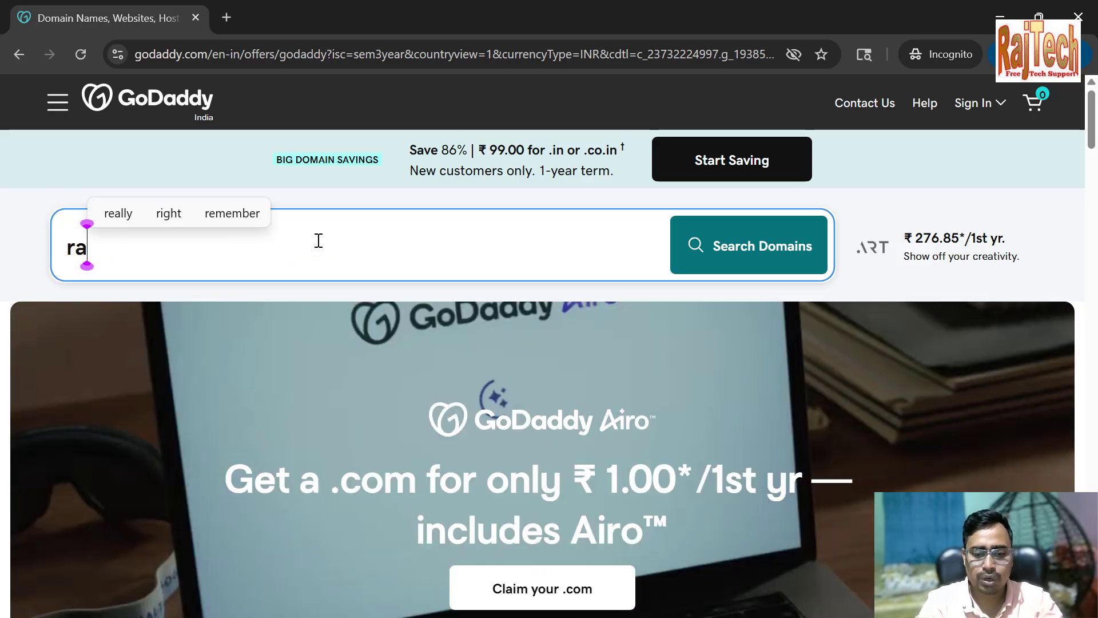
pyautogui.write('jtech')
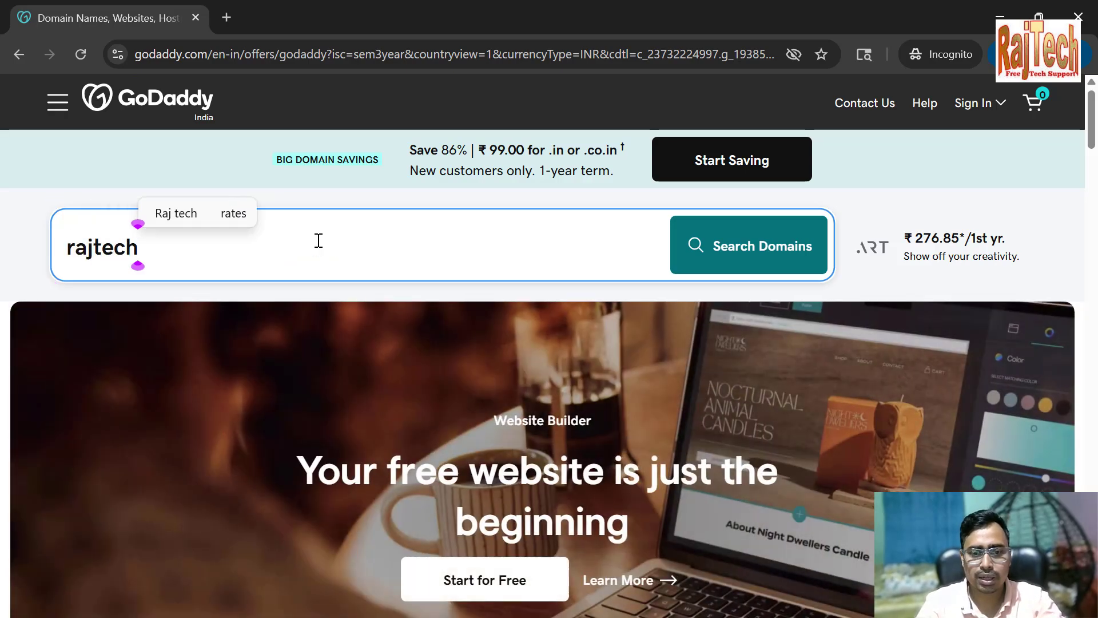
pyautogui.write('tut')
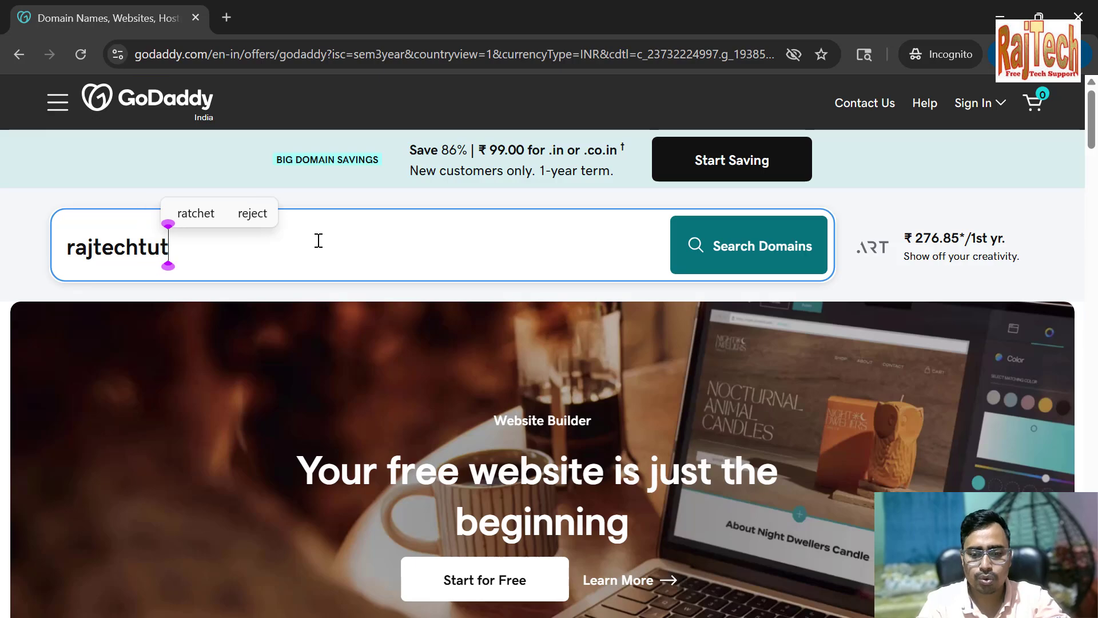
pyautogui.write('orial.com')
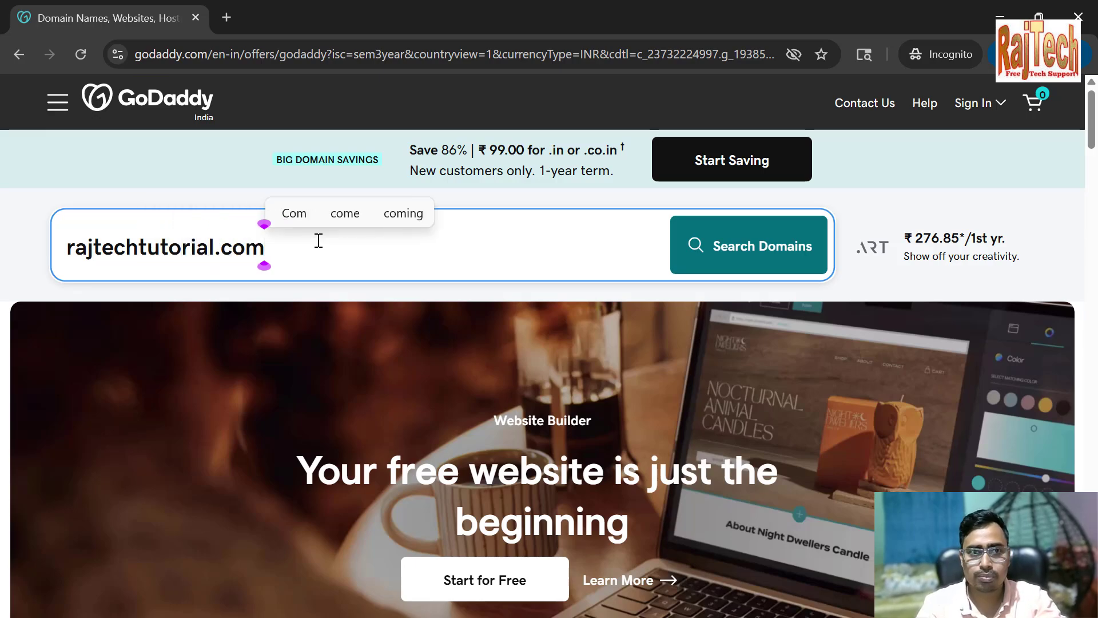
pyautogui.press('Return')
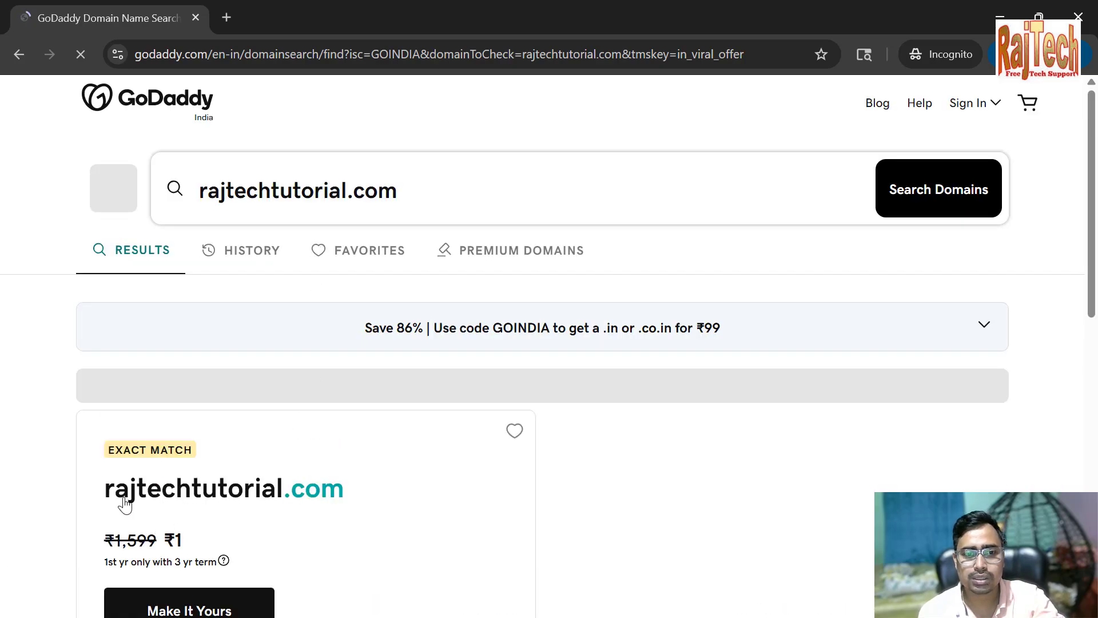
pyautogui.scroll(-3, 471, 457)
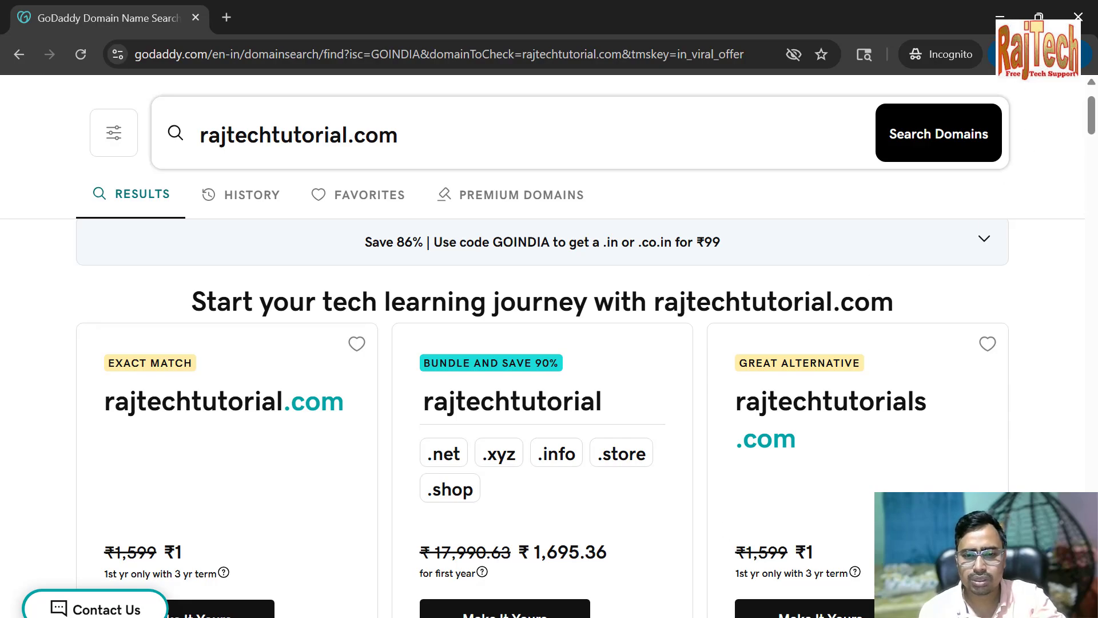
# Open google.com in a new tab and search for "office 365 subscription"
pyautogui.moveTo(644, 617)
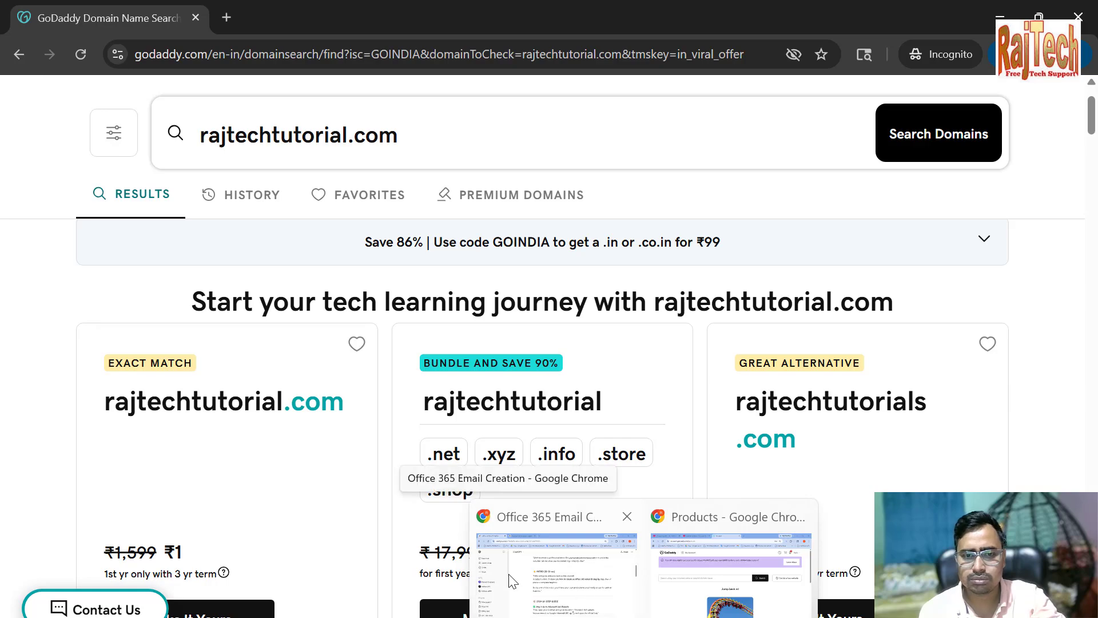
pyautogui.click(233, 21)
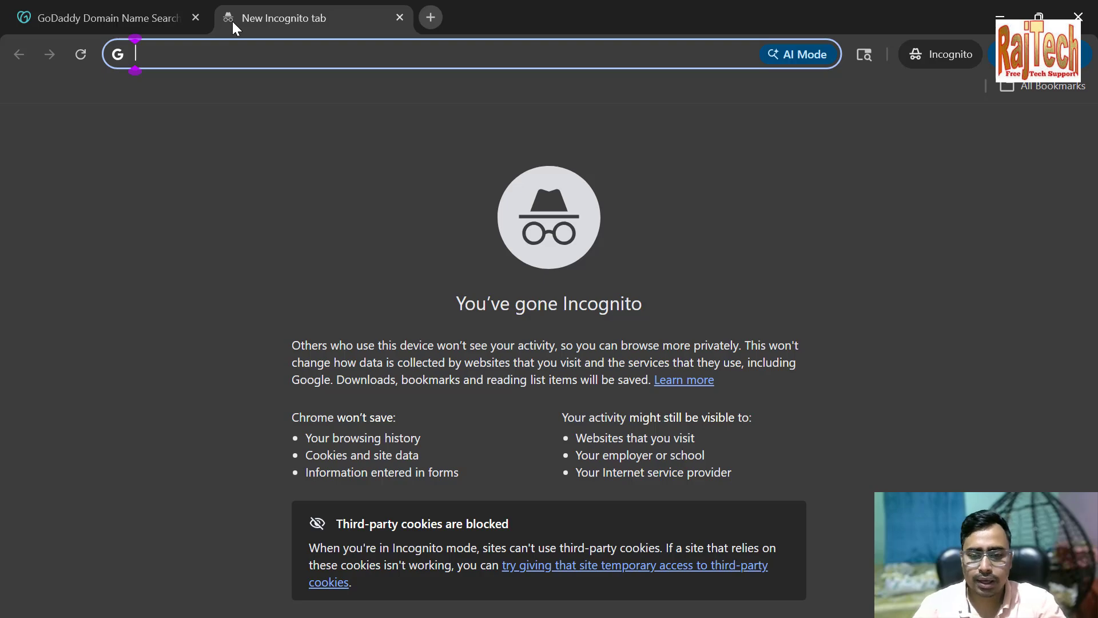
pyautogui.write('google.')
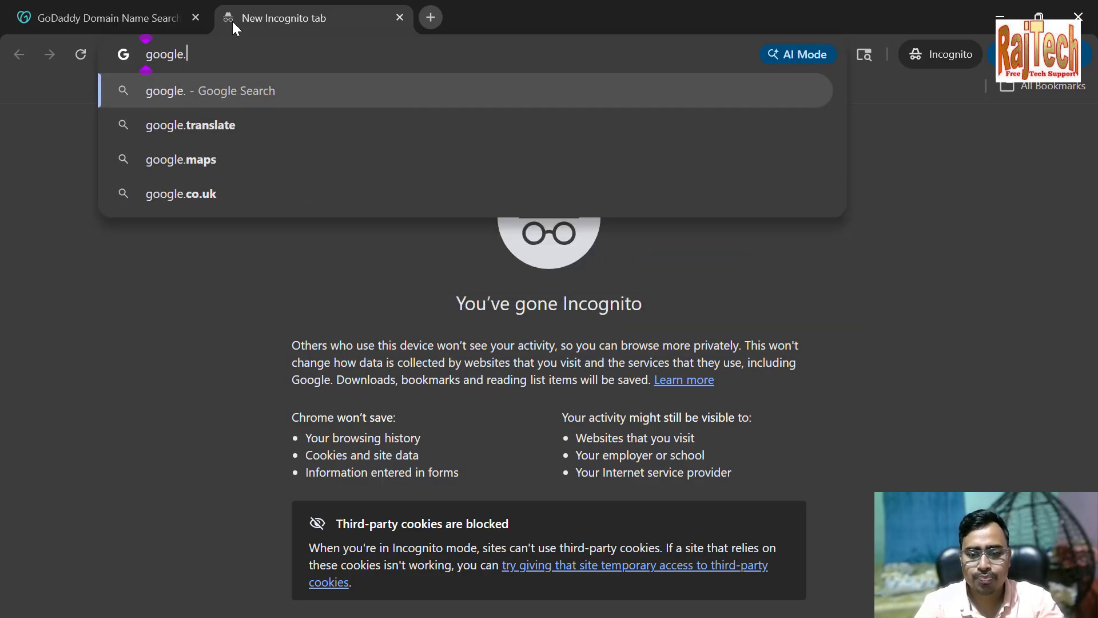
pyautogui.write('com')
pyautogui.press('Return')
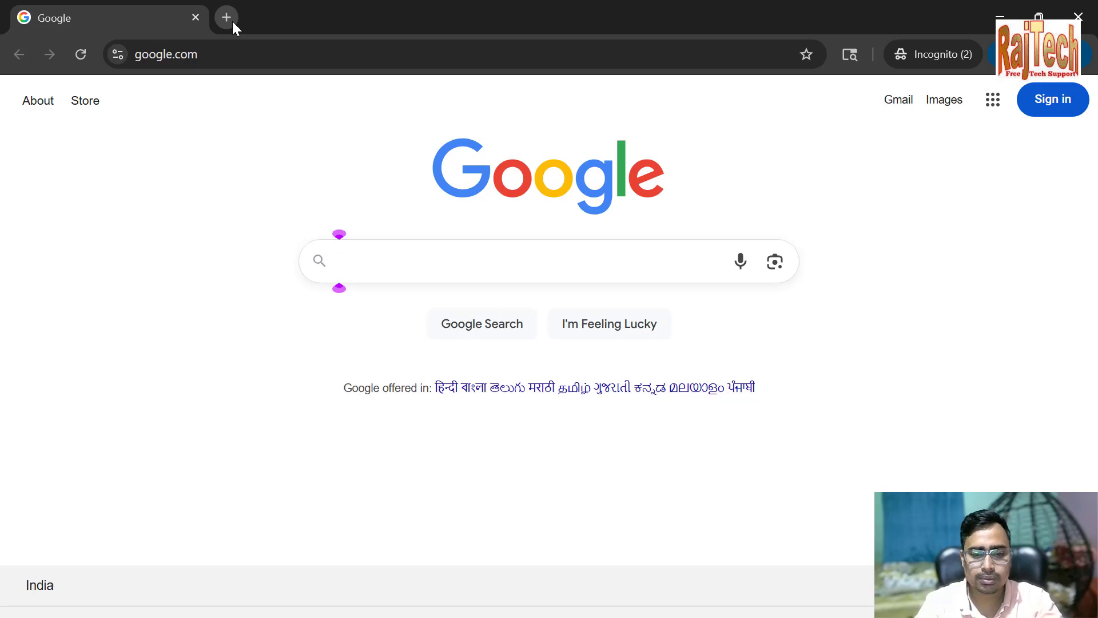
pyautogui.write('off')
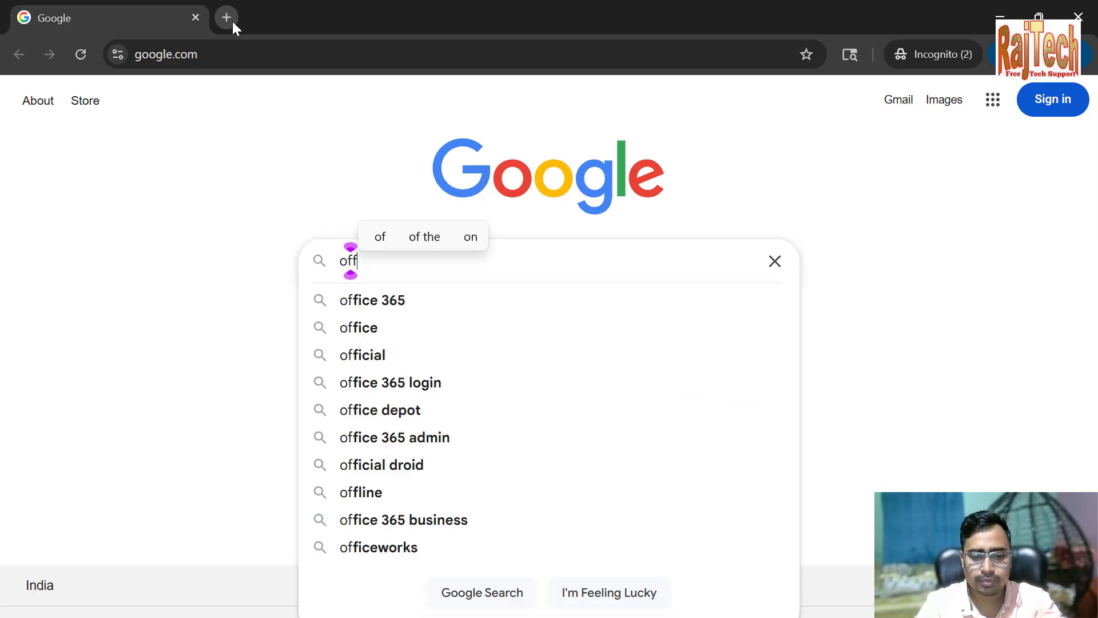
pyautogui.write('ice 365')
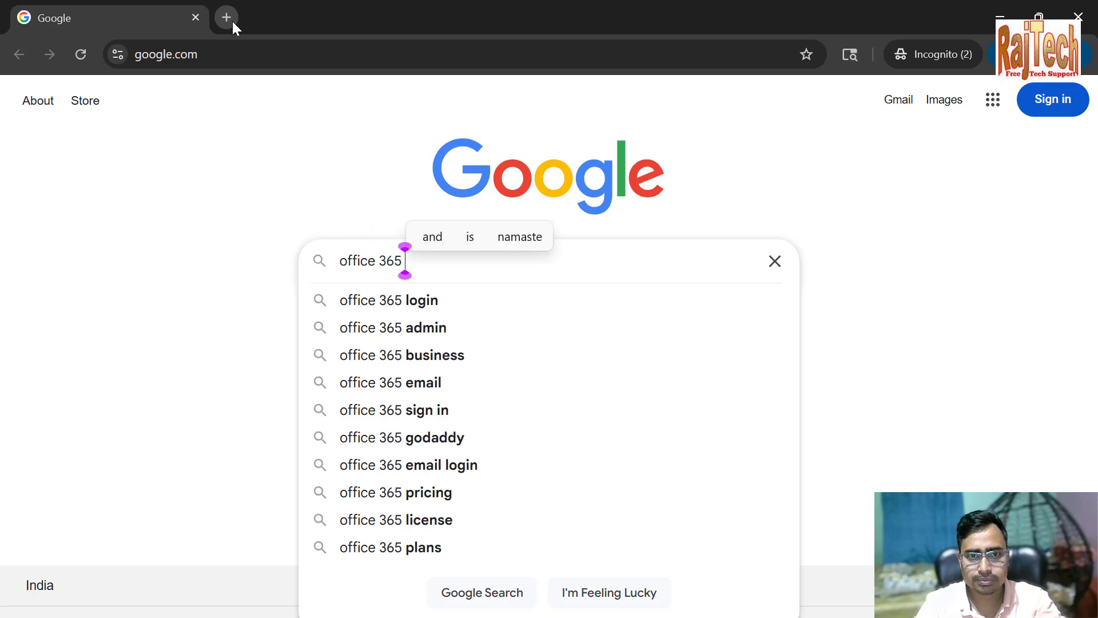
pyautogui.write(' su')
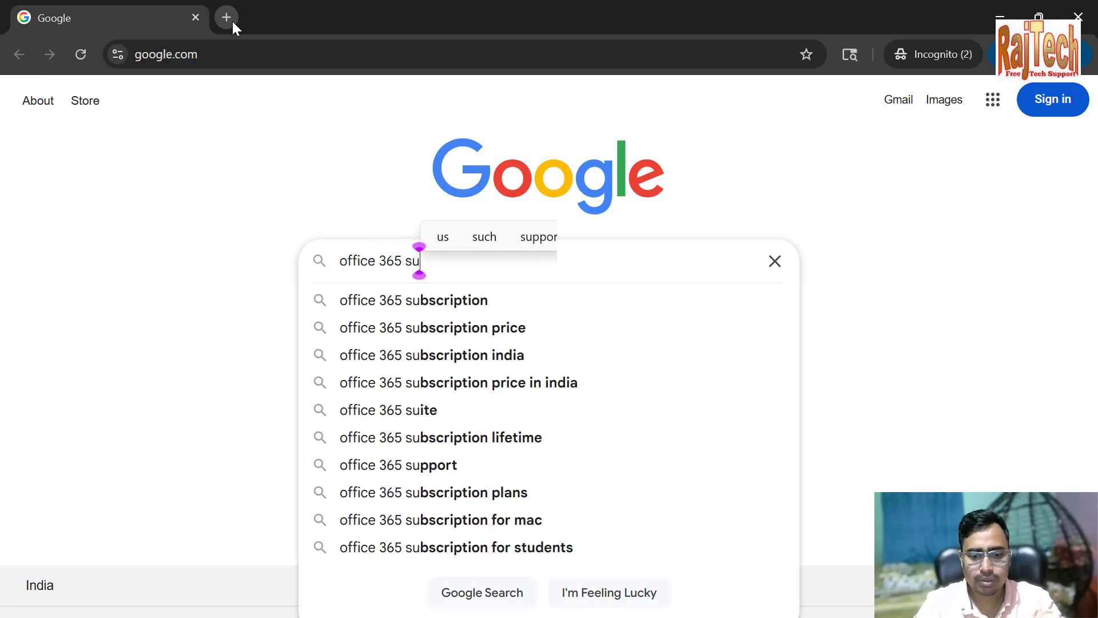
pyautogui.write('bscription')
pyautogui.press('Return')
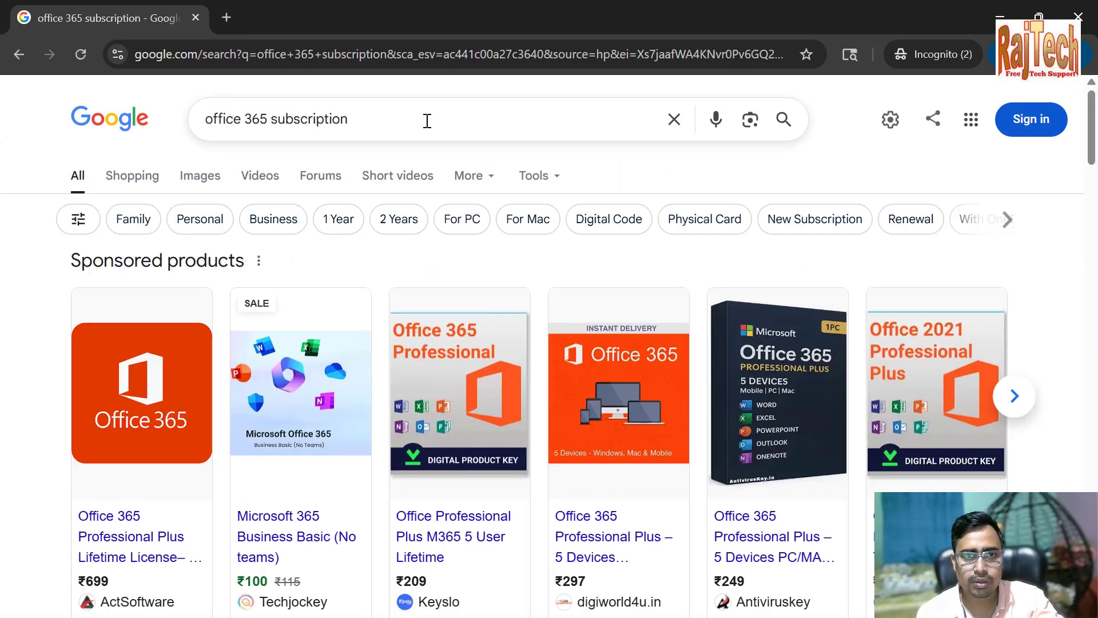
# Open the Compare Microsoft 365 Plans & Pricing search result and dismiss the newsletter sign-up dialog
pyautogui.scroll(-3, 503, 240)
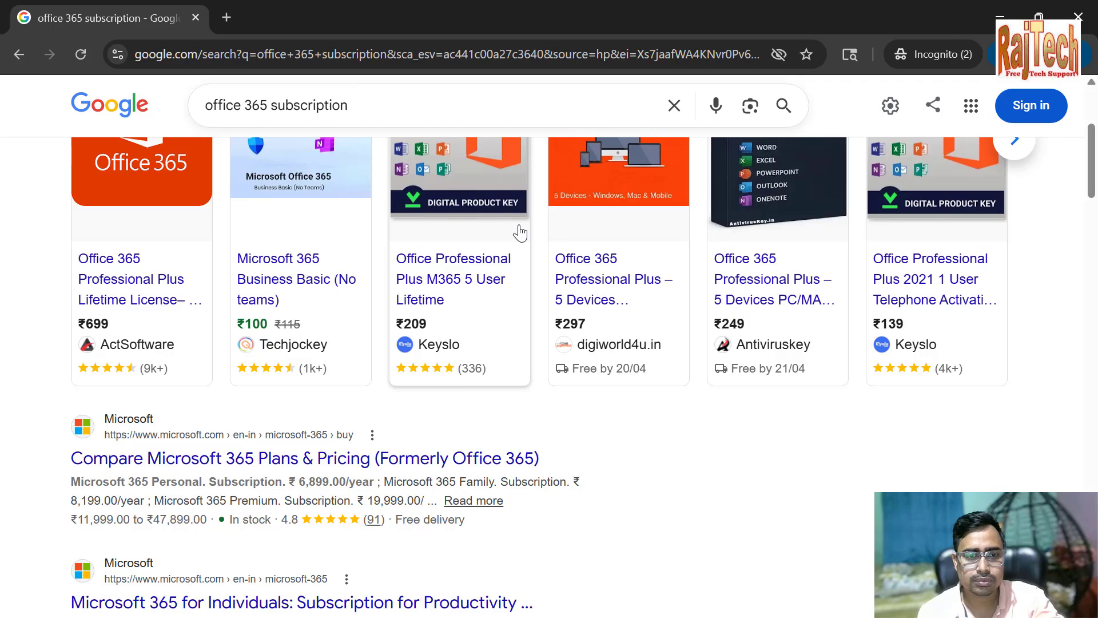
pyautogui.click(271, 460)
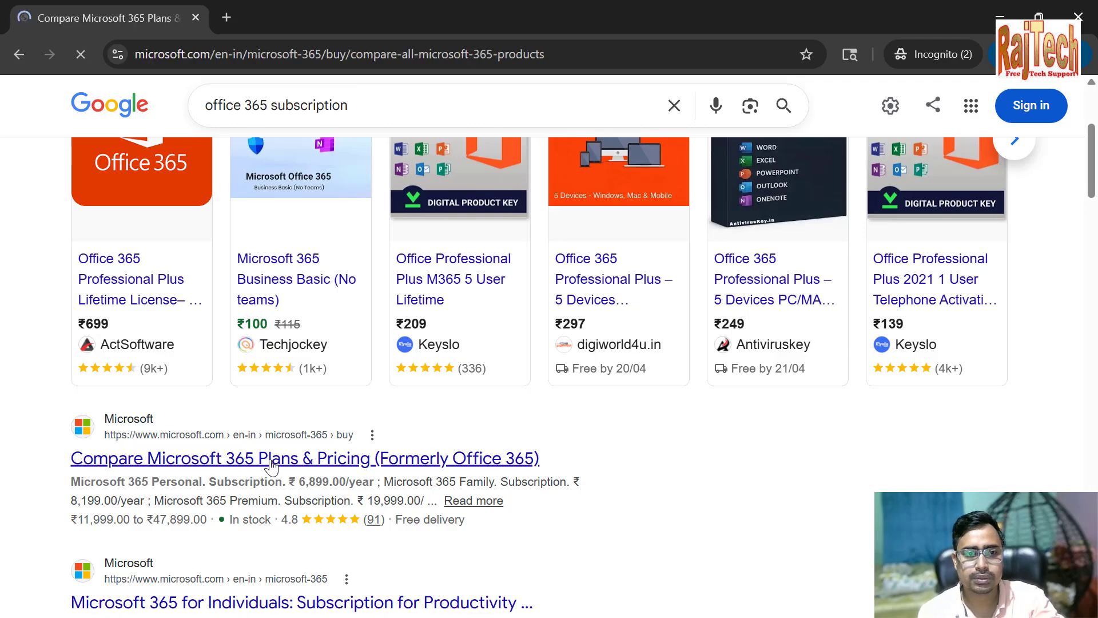
pyautogui.scroll(-3, 271, 468)
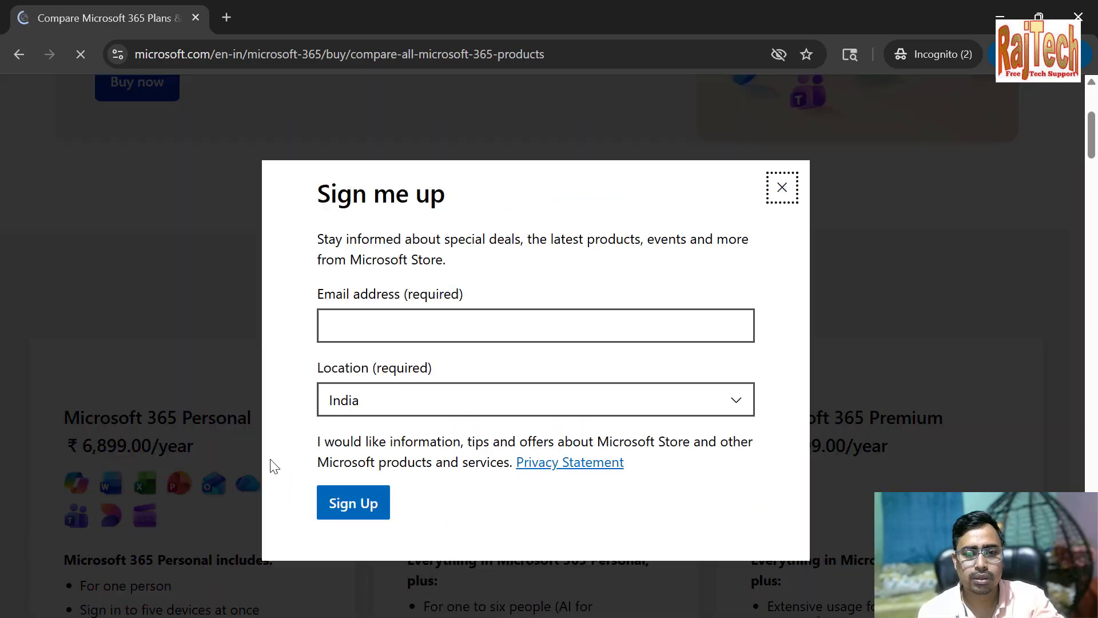
pyautogui.click(782, 188)
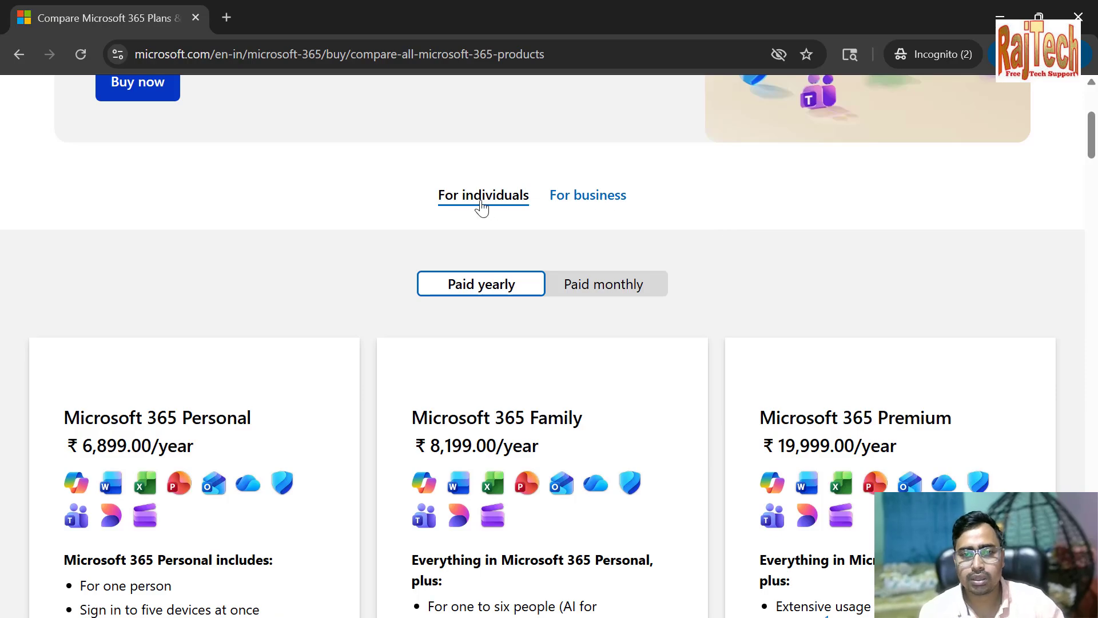
# Open the Microsoft 365 business plans and compare the Business Premium, Business Standard and Business Basic offers
pyautogui.click(602, 204)
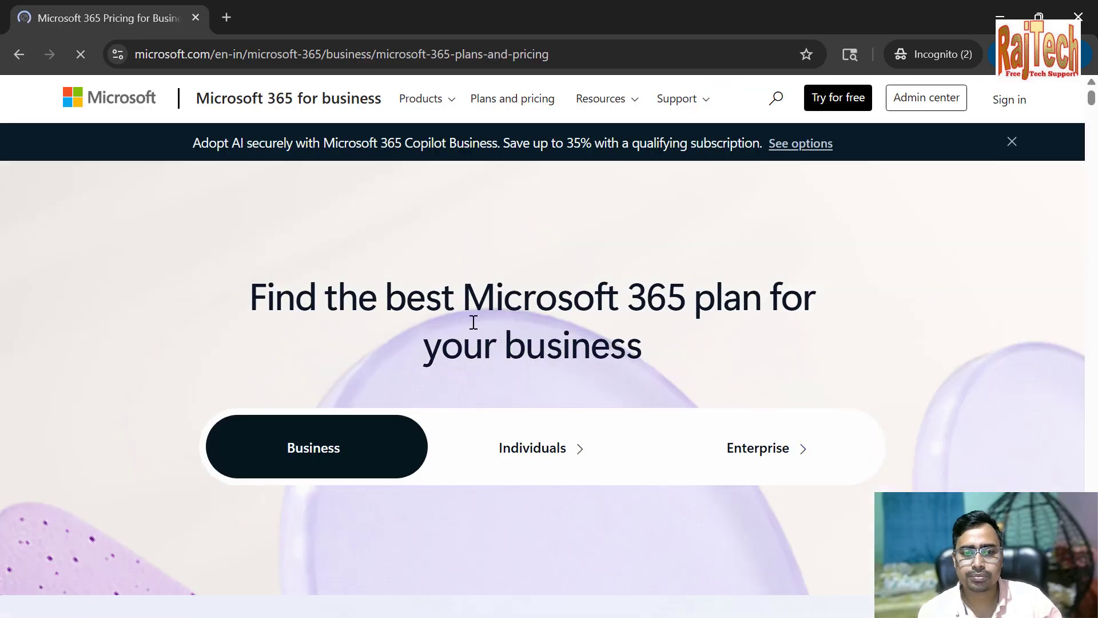
pyautogui.scroll(-10, 474, 321)
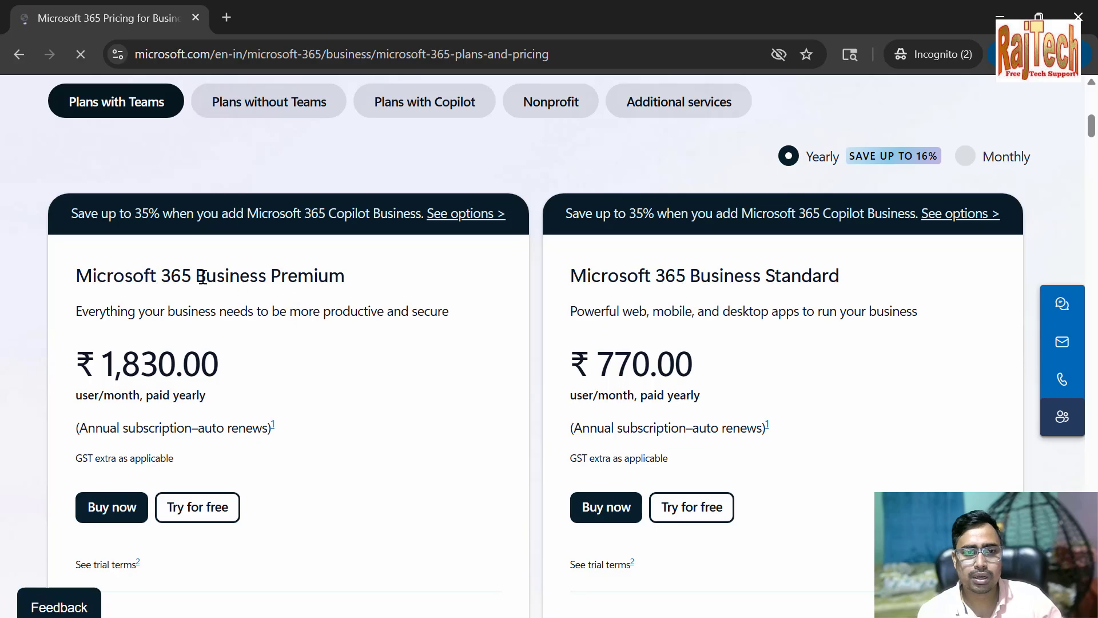
pyautogui.moveTo(206, 276); pyautogui.dragTo(480, 272)
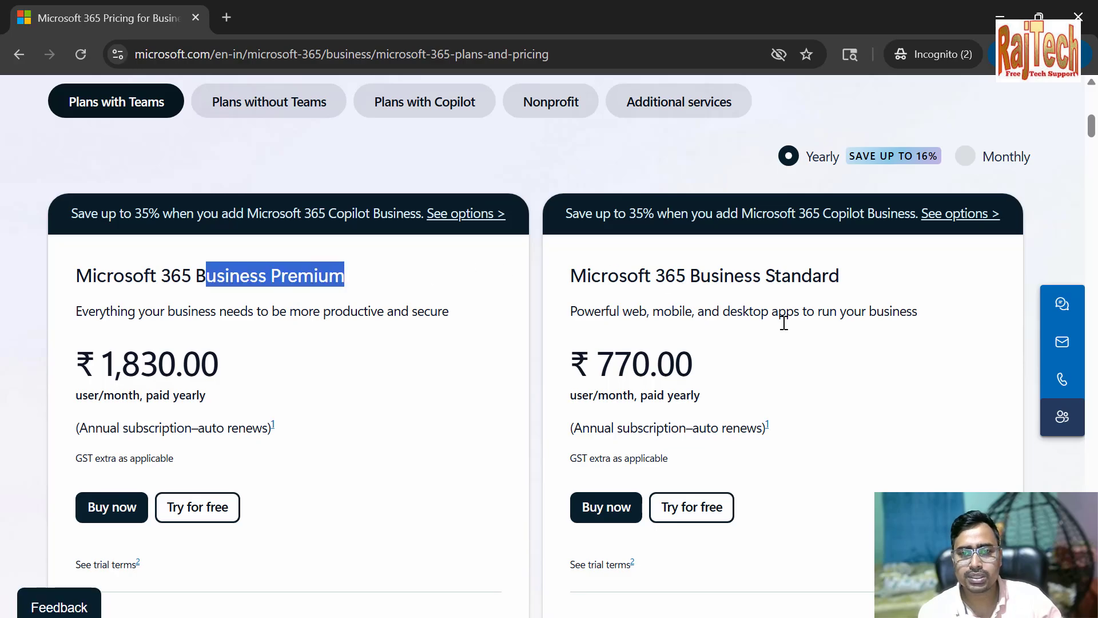
pyautogui.scroll(-18, 343, 523)
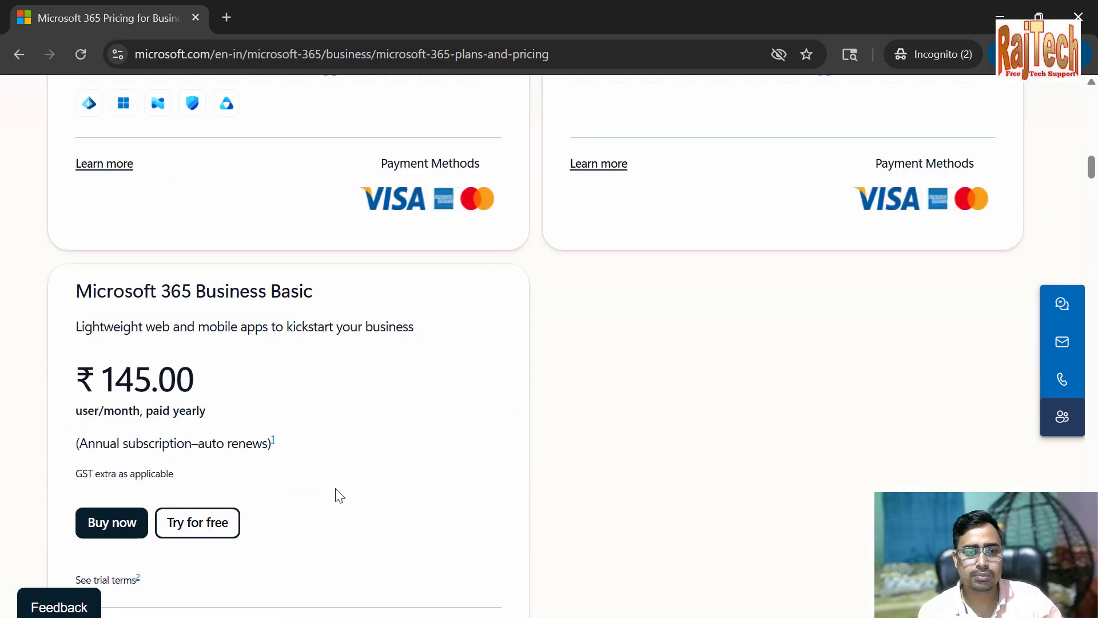
pyautogui.scroll(18, 295, 539)
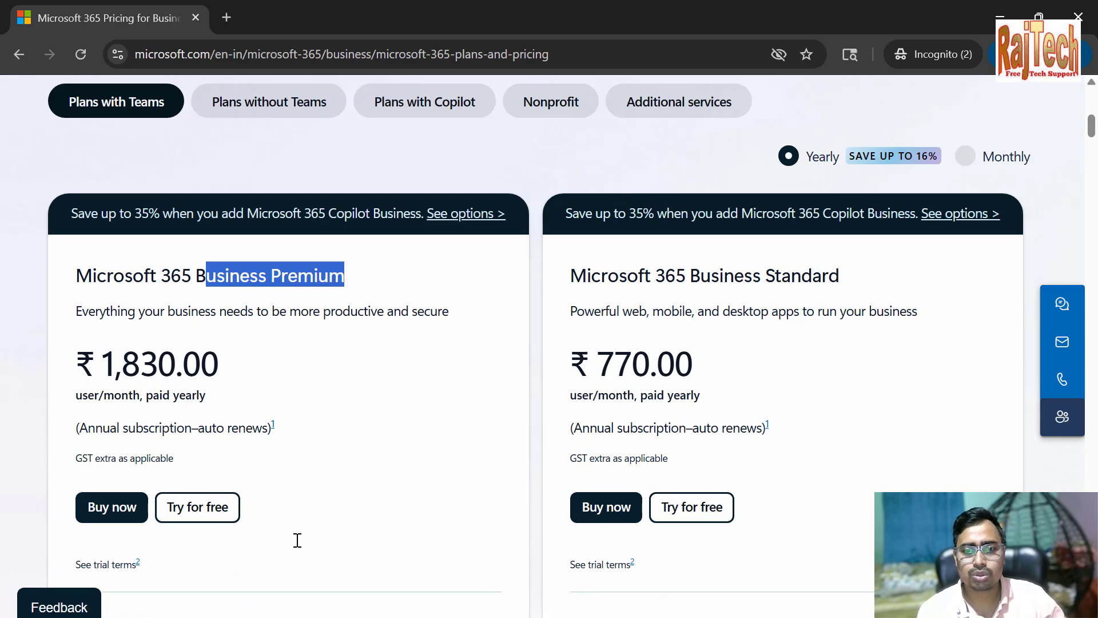
pyautogui.scroll(-4, 296, 541)
pyautogui.scroll(4, 297, 547)
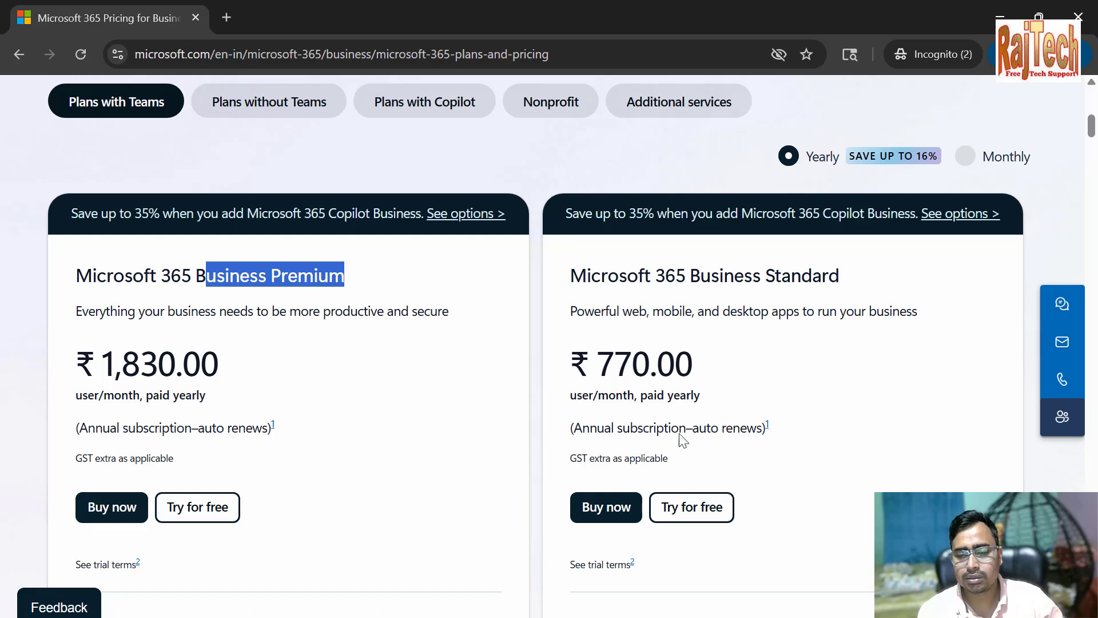
# Start the Microsoft 365 Business Standard trial for 1 person with a 1-year subscription, proceed to the email form, and review the order summary
pyautogui.click(696, 520)
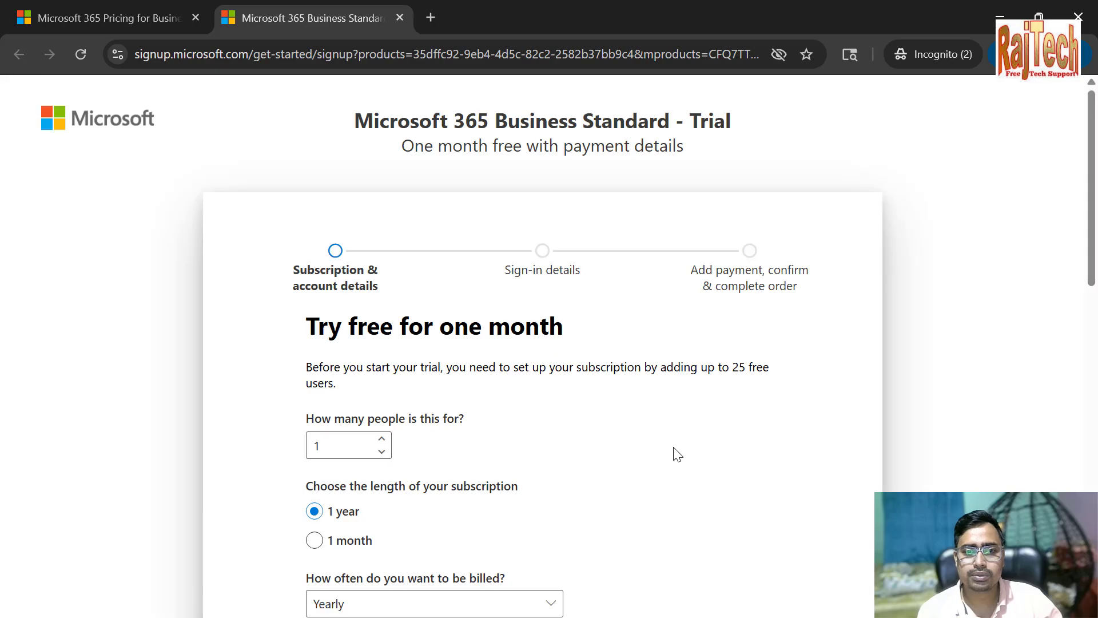
pyautogui.scroll(-2, 677, 453)
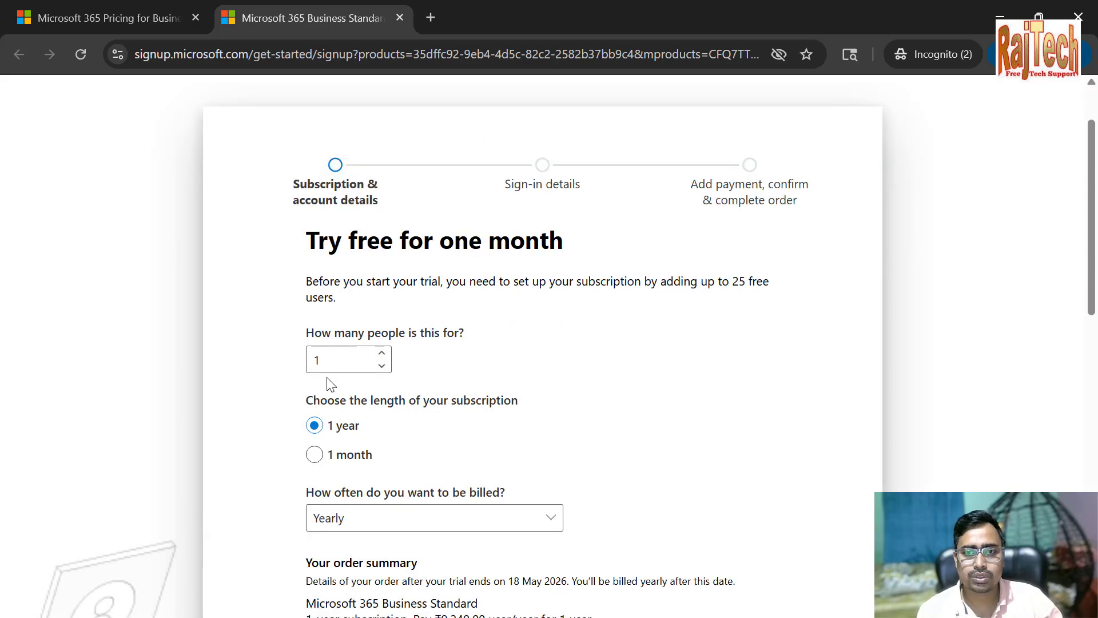
pyautogui.scroll(-6, 530, 416)
pyautogui.click(355, 421)
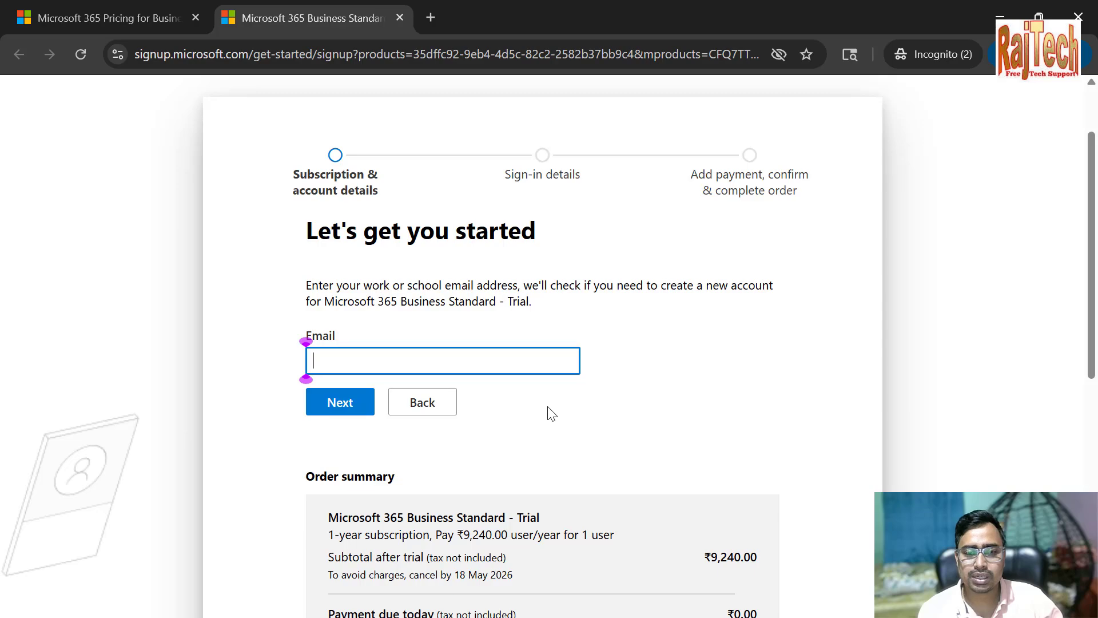
pyautogui.scroll(-3, 559, 402)
pyautogui.scroll(-3, 558, 401)
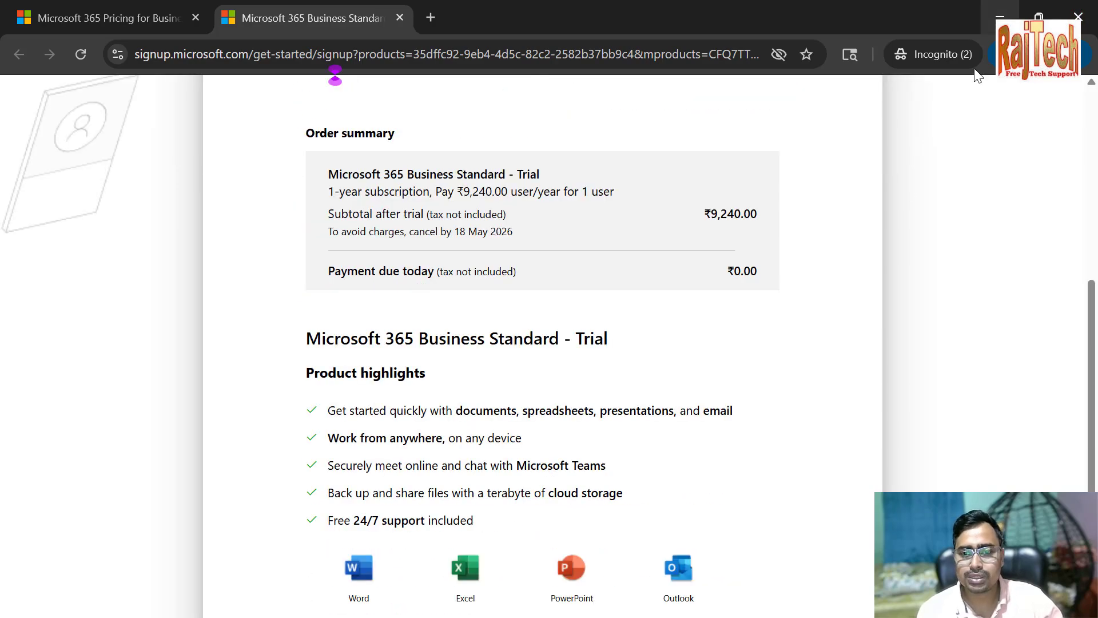
# Switch to the browser window that has the Microsoft 365 admin center open
pyautogui.moveTo(606, 614)
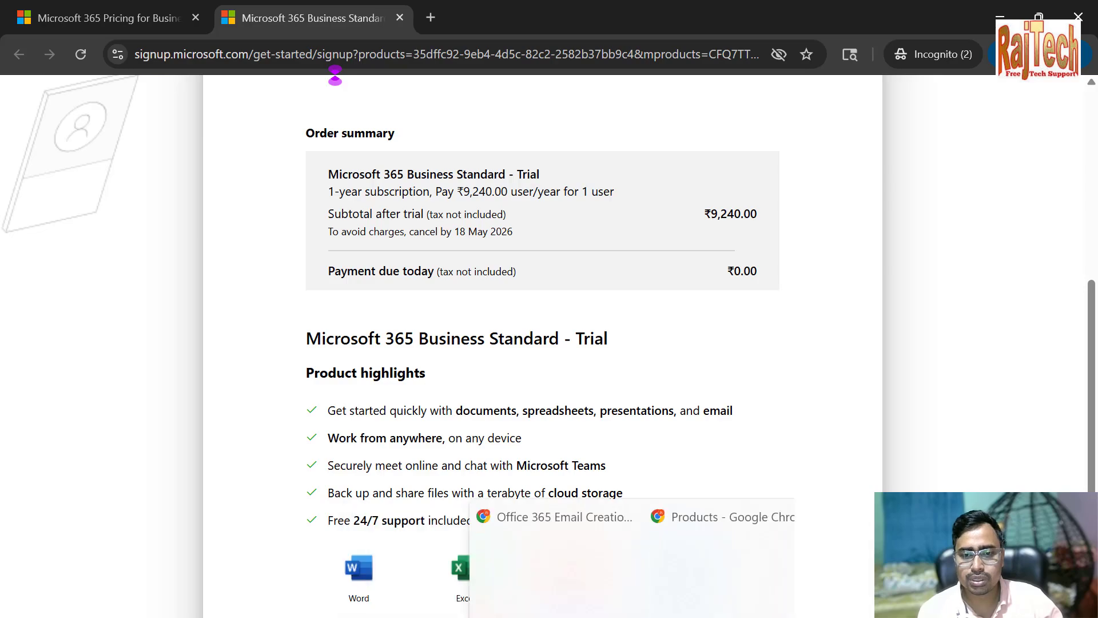
pyautogui.click(397, 585)
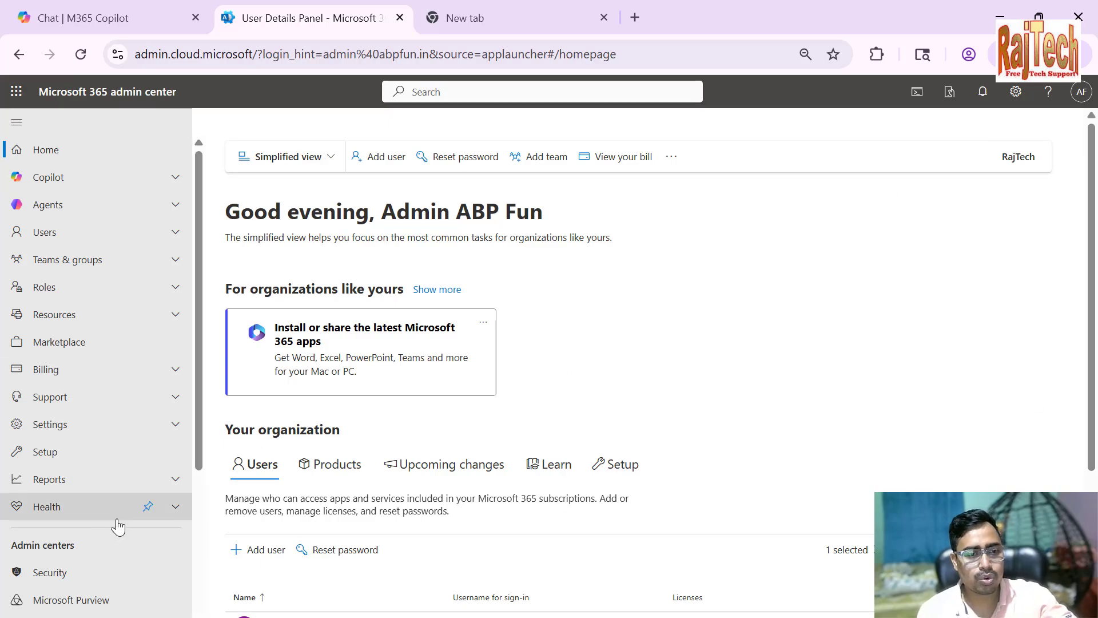
# Open the organization's Domains page in the admin center settings
pyautogui.scroll(-4, 145, 426)
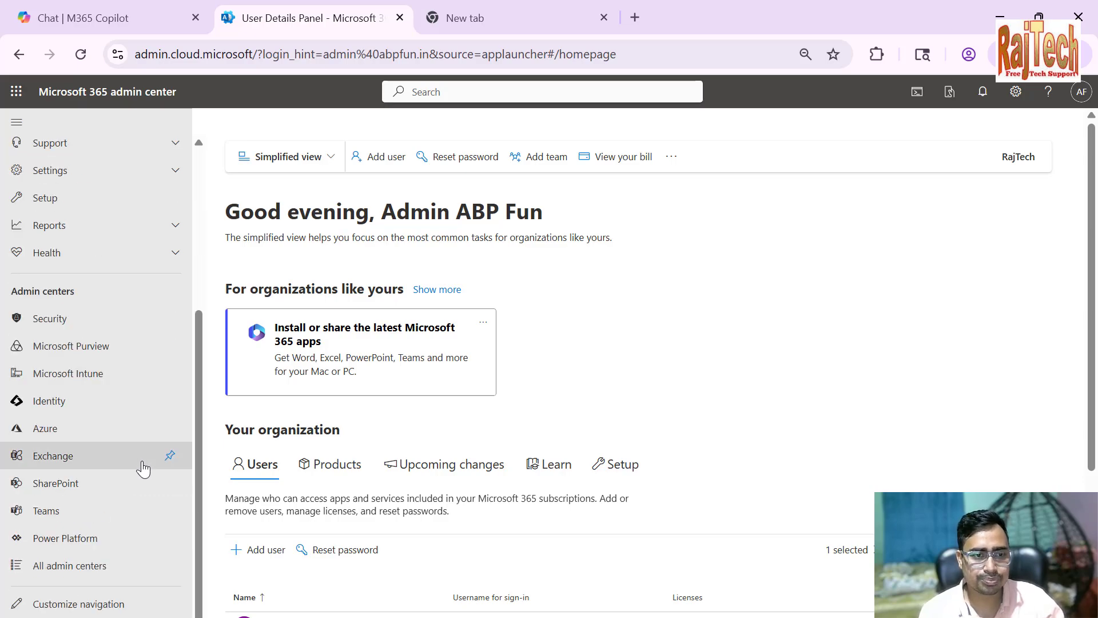
pyautogui.scroll(5, 142, 582)
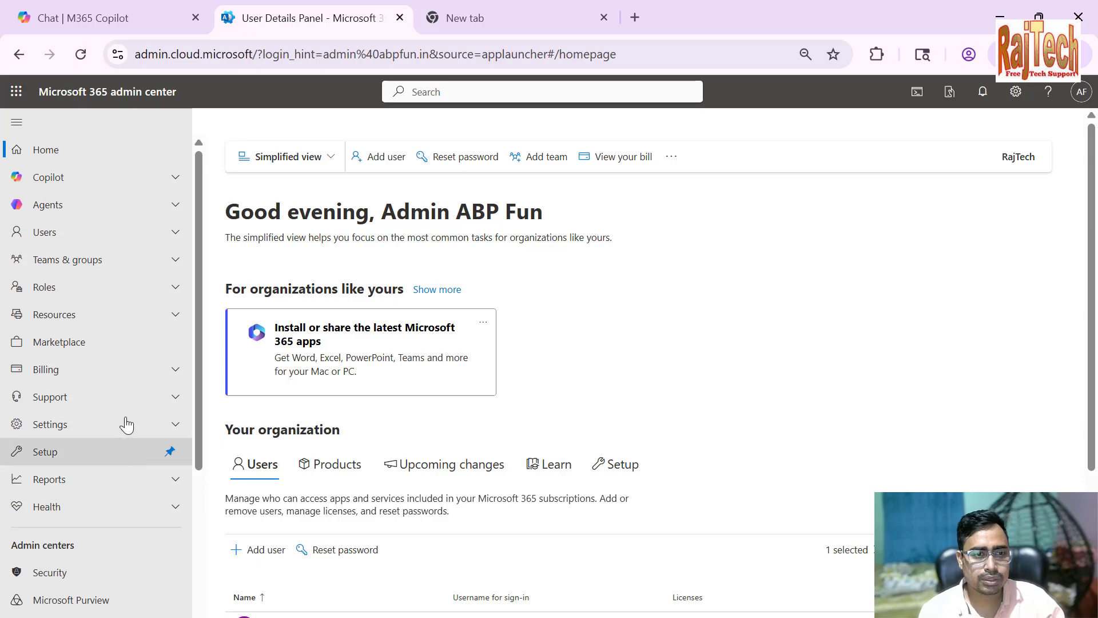
pyautogui.click(103, 424)
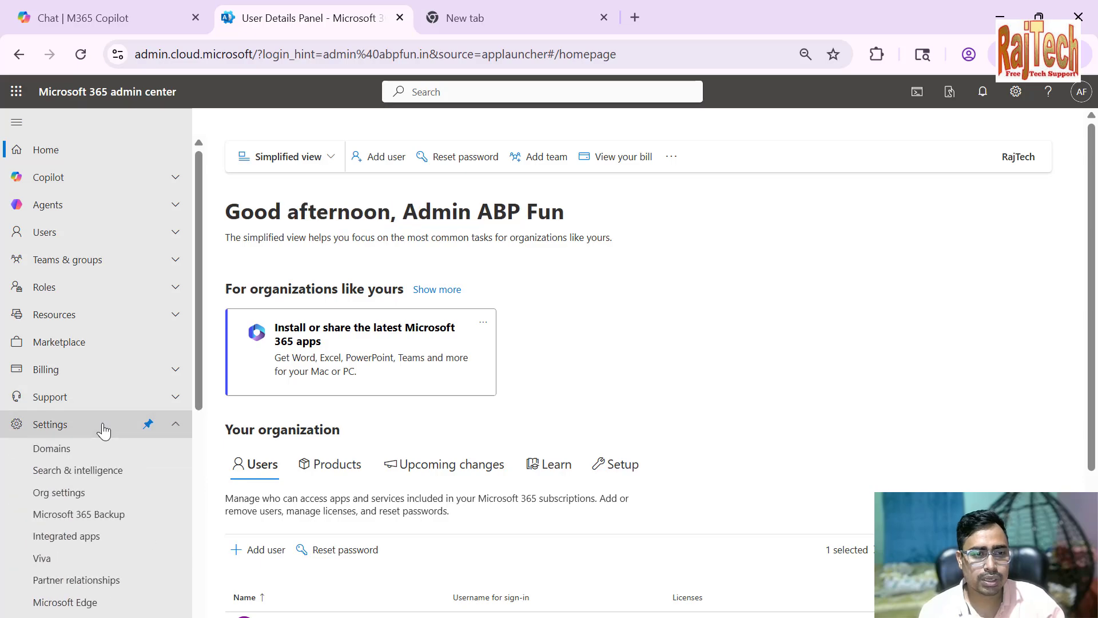
pyautogui.click(66, 454)
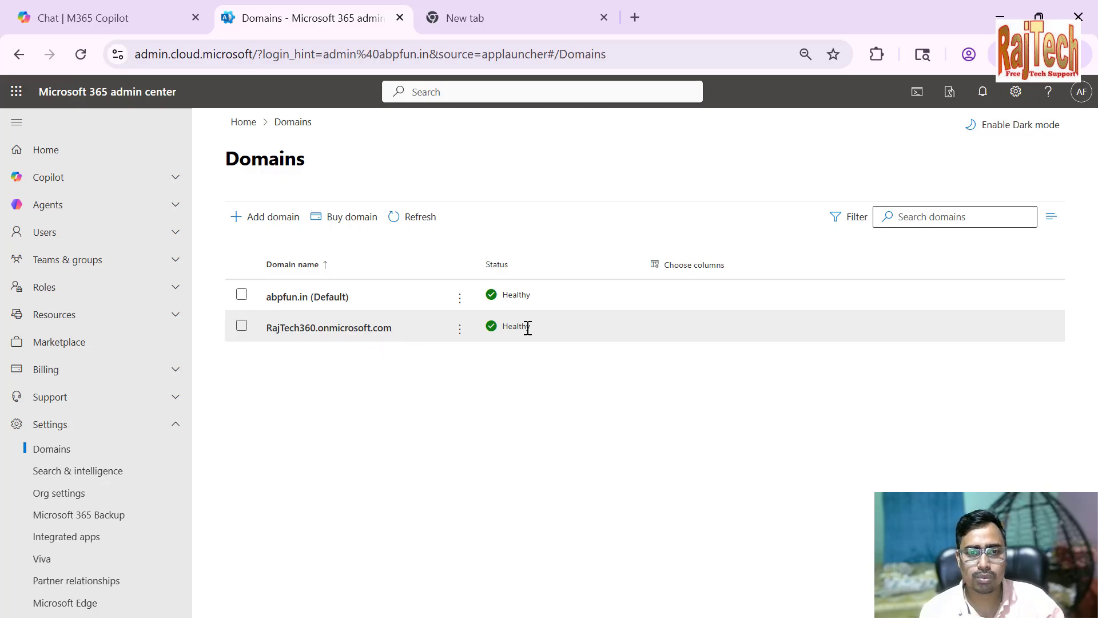
# Start adding a domain, enter rajtechtutorial.com as the domain name, and continue to domain verification
pyautogui.click(258, 227)
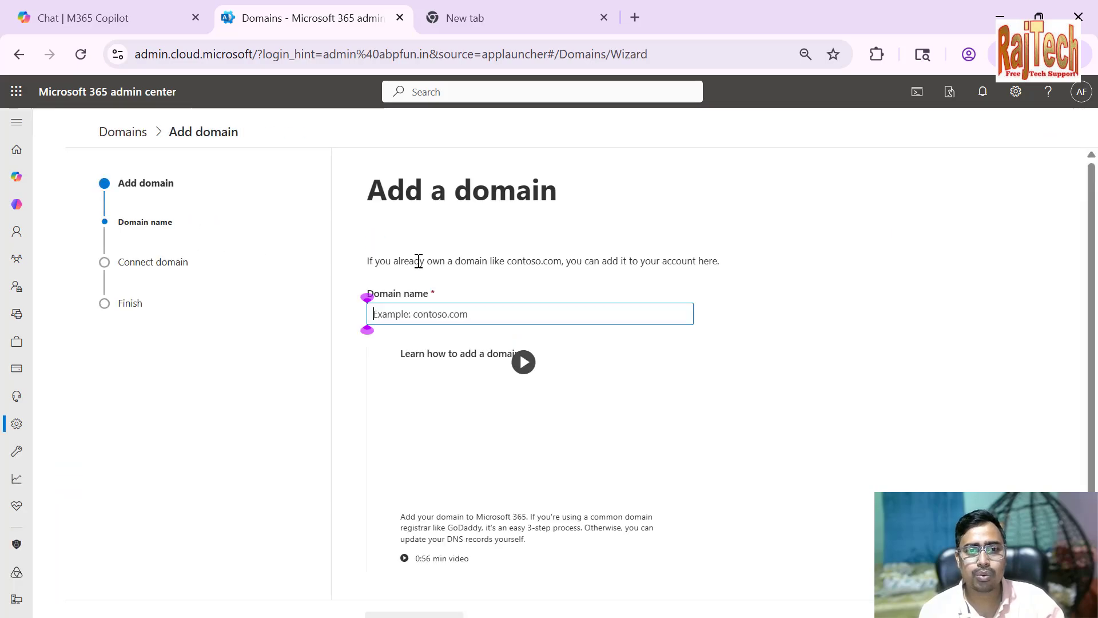
pyautogui.scroll(-1, 479, 312)
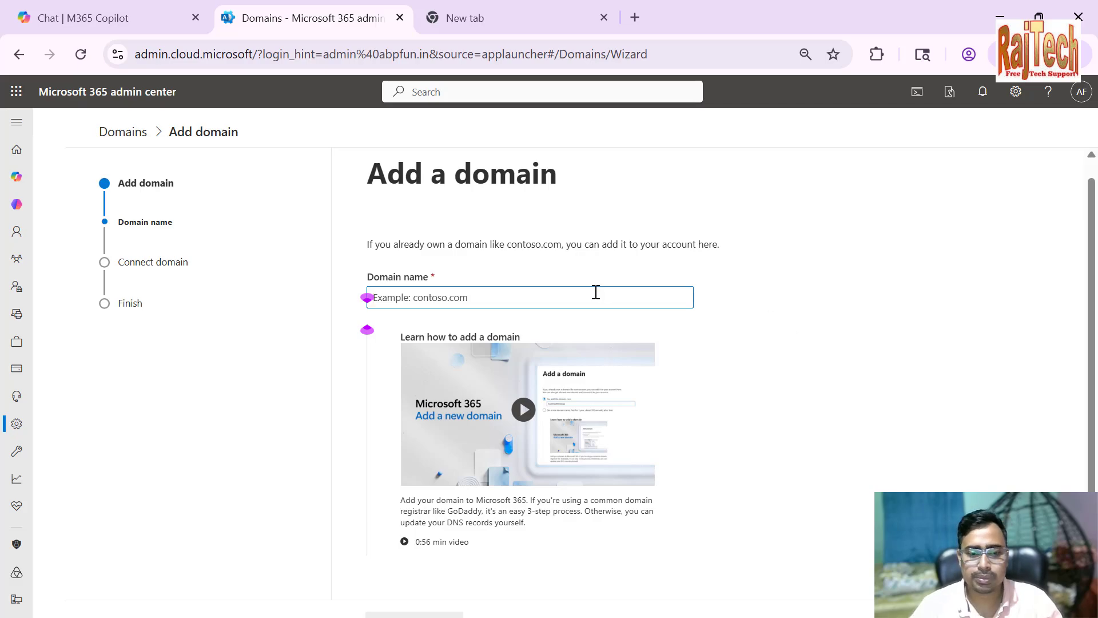
pyautogui.write('rajtech')
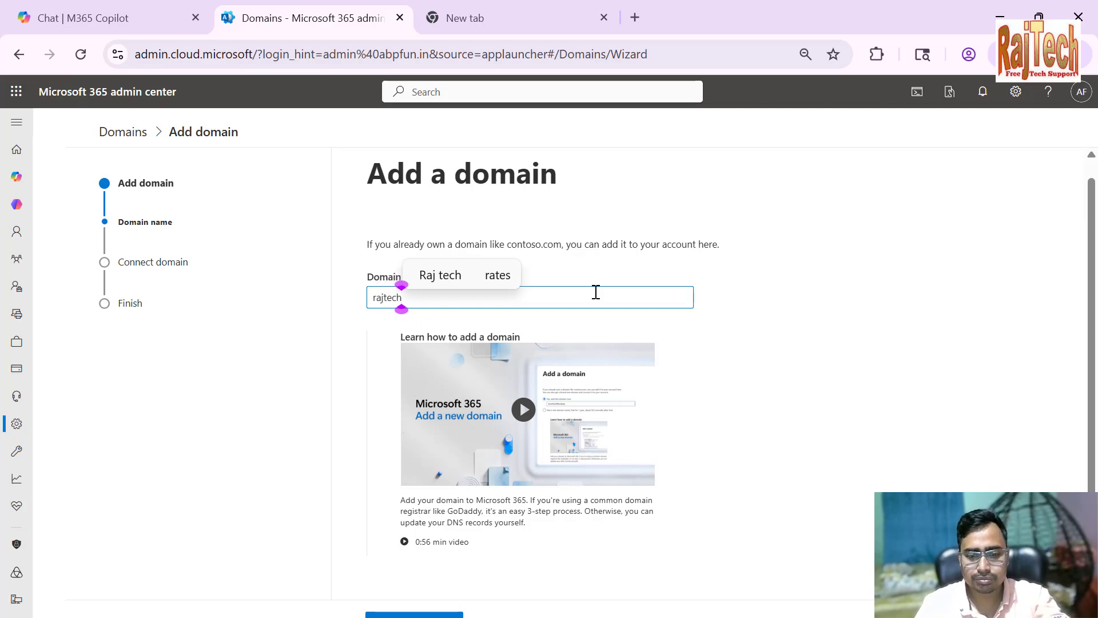
pyautogui.write('tutori')
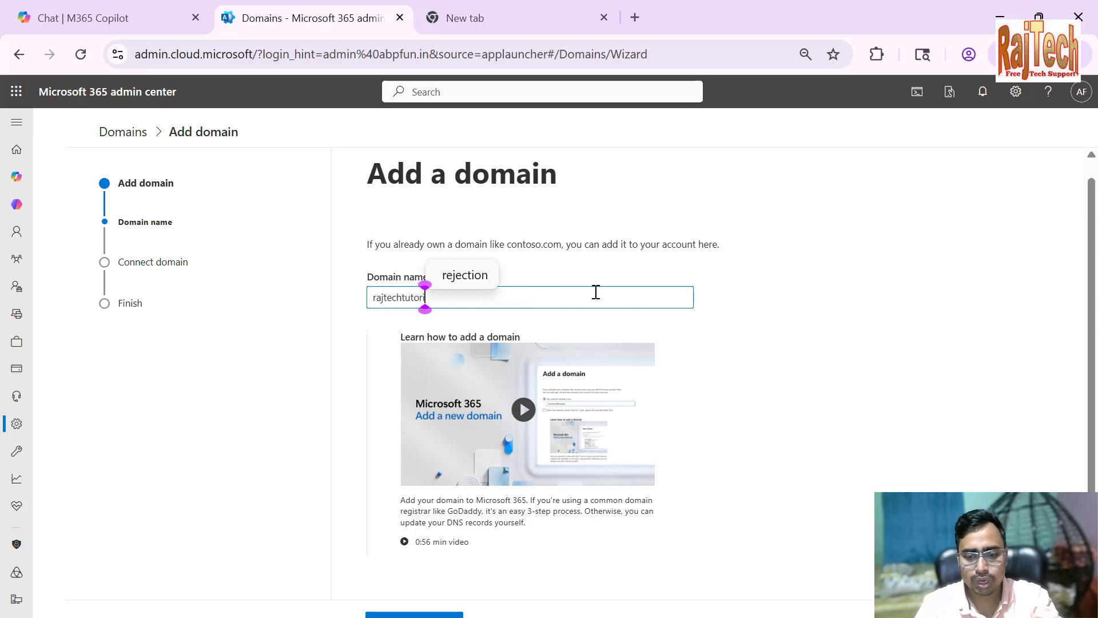
pyautogui.write('al.com')
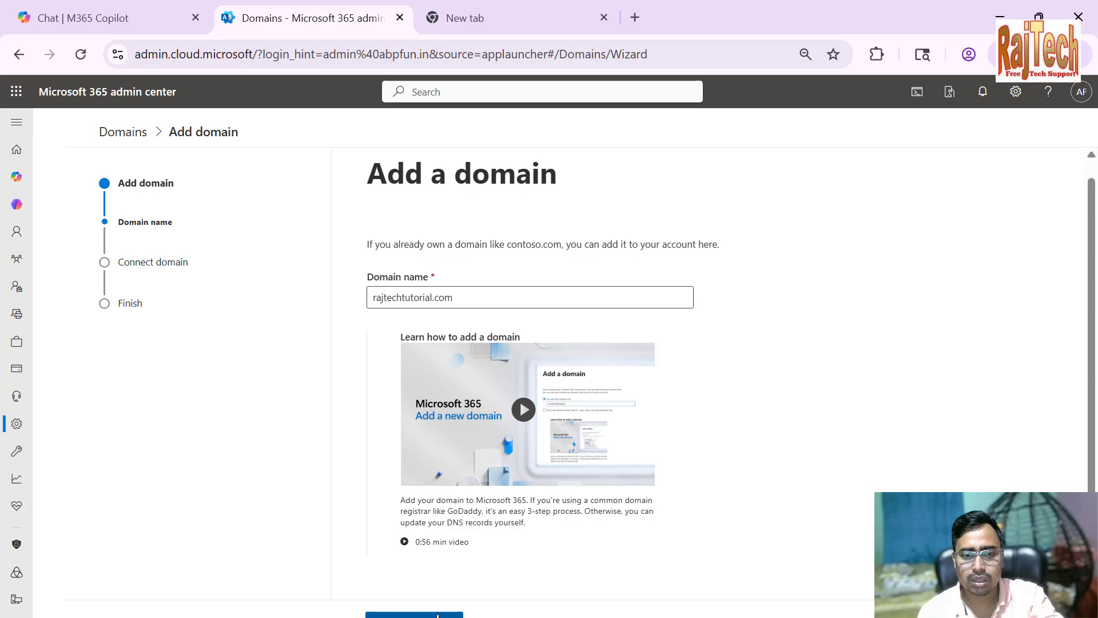
pyautogui.click(437, 615)
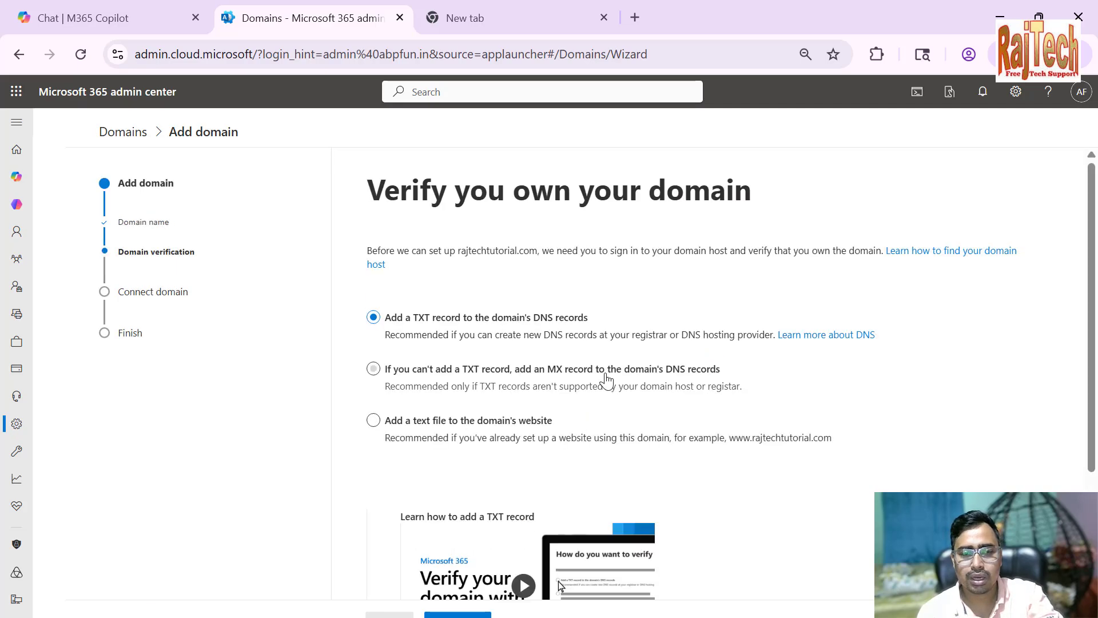
# Review the TXT record, MX record and text file methods for verifying domain ownership, and return to the domain name page
pyautogui.scroll(-3, 522, 373)
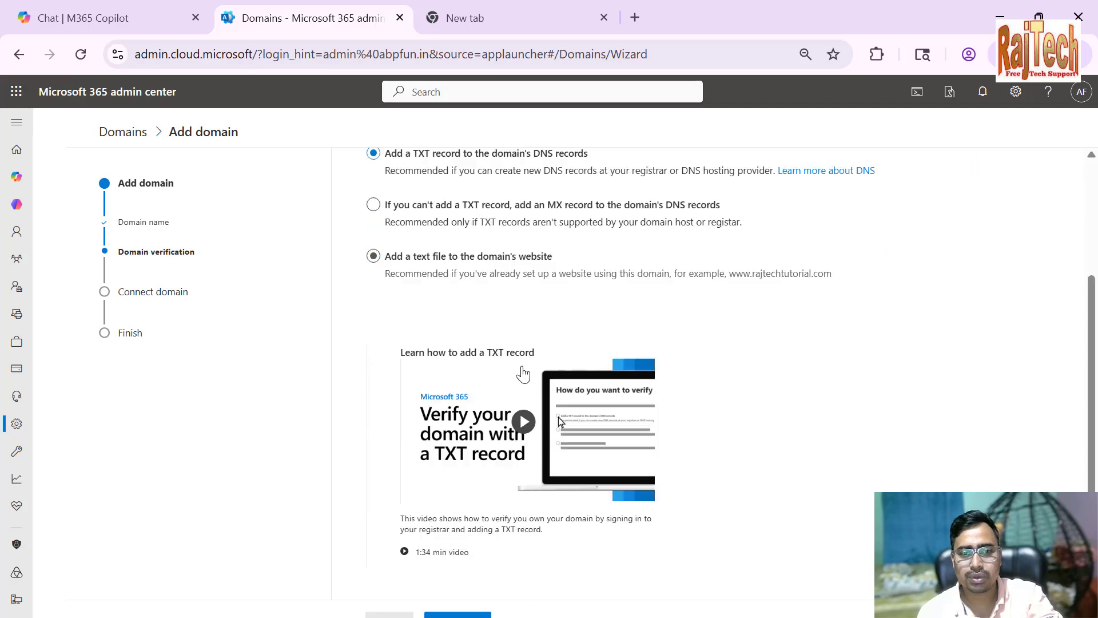
pyautogui.scroll(2, 523, 372)
pyautogui.scroll(2, 524, 373)
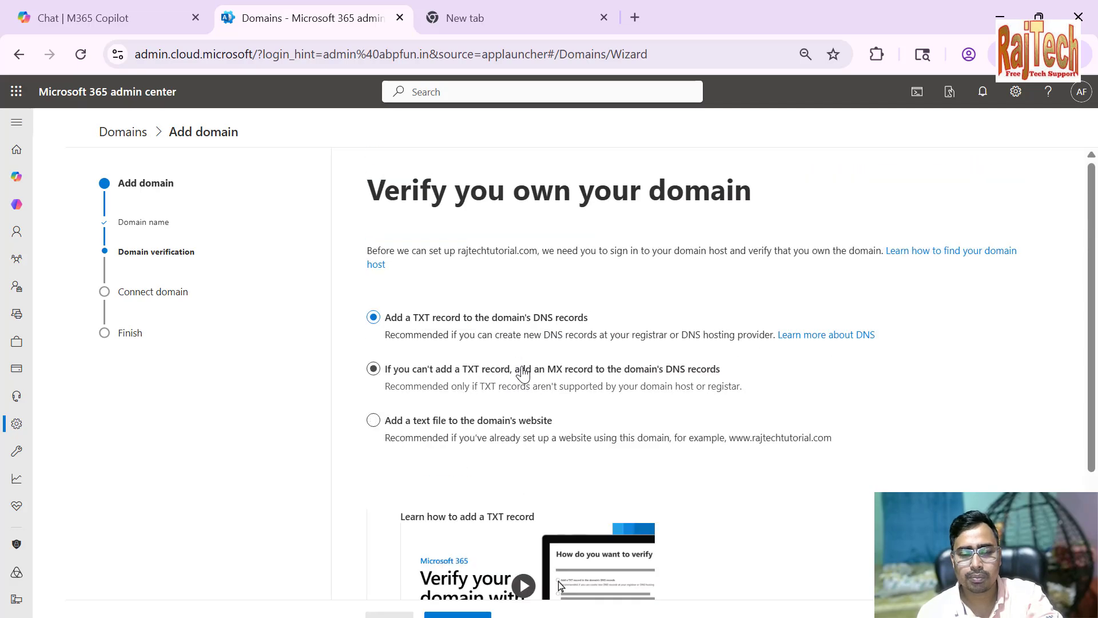
pyautogui.scroll(-3, 523, 373)
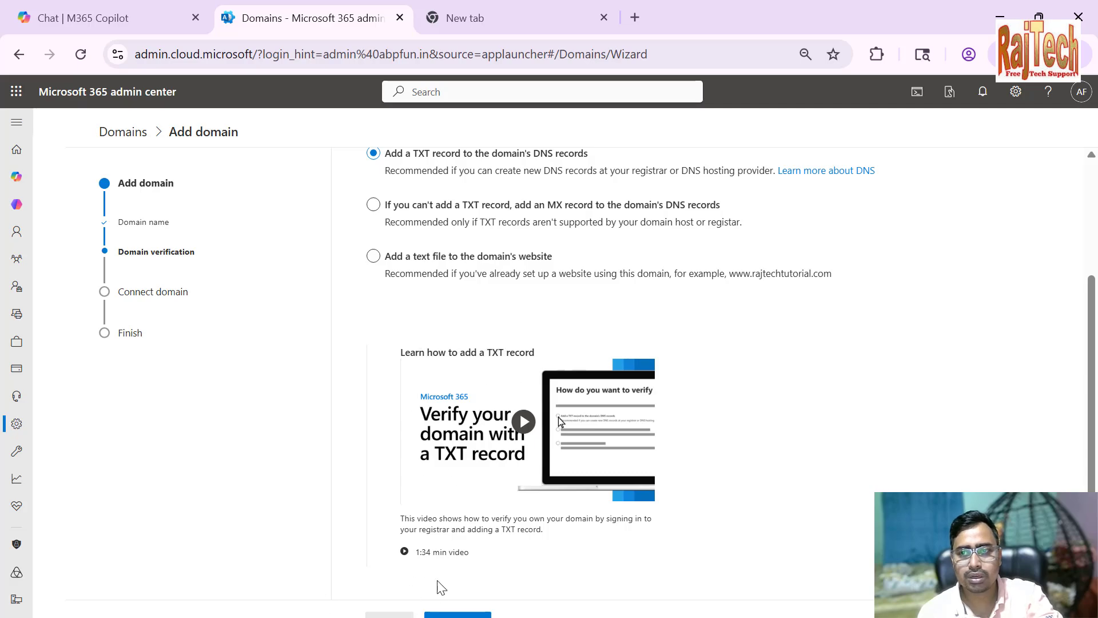
pyautogui.click(389, 614)
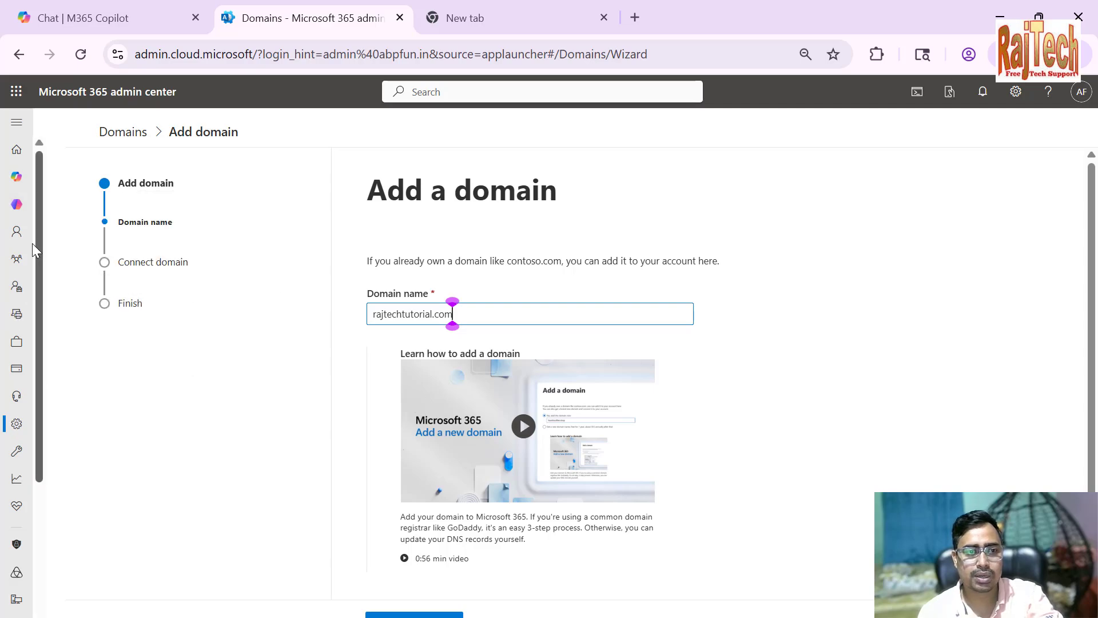
# Leave the domain wizard for the admin center home page and open the Active users list
pyautogui.moveTo(18, 215)
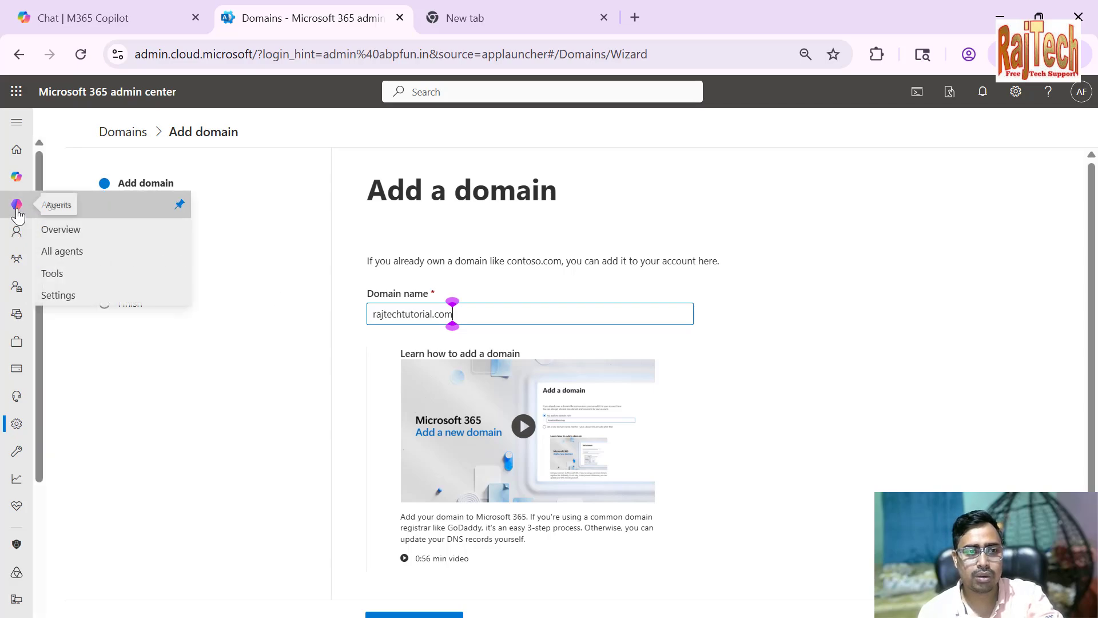
pyautogui.click(68, 98)
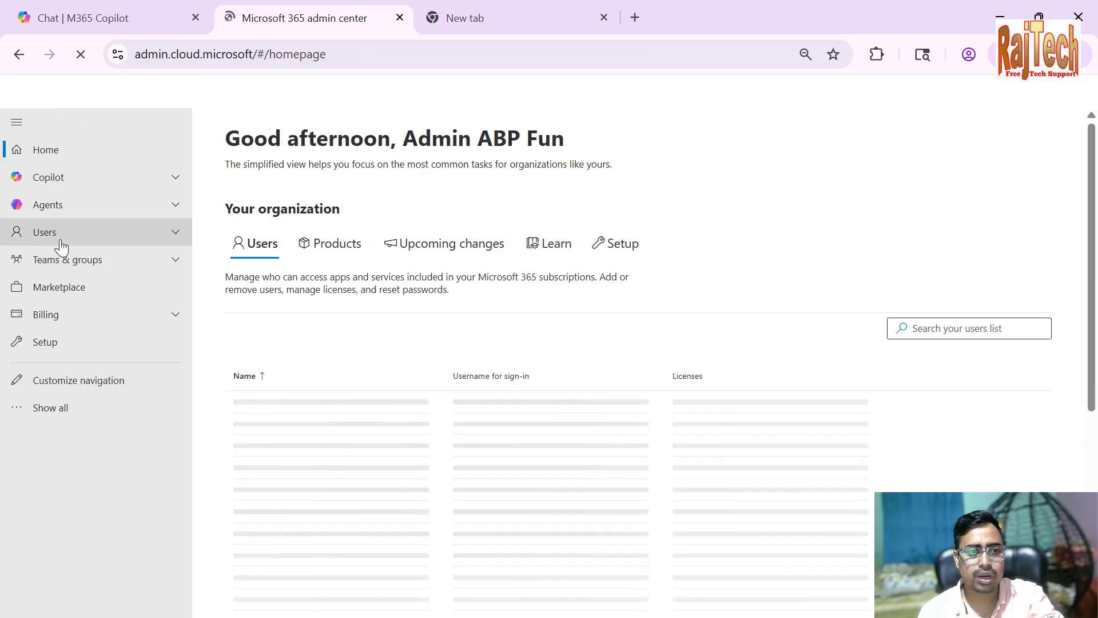
pyautogui.click(60, 238)
pyautogui.click(59, 257)
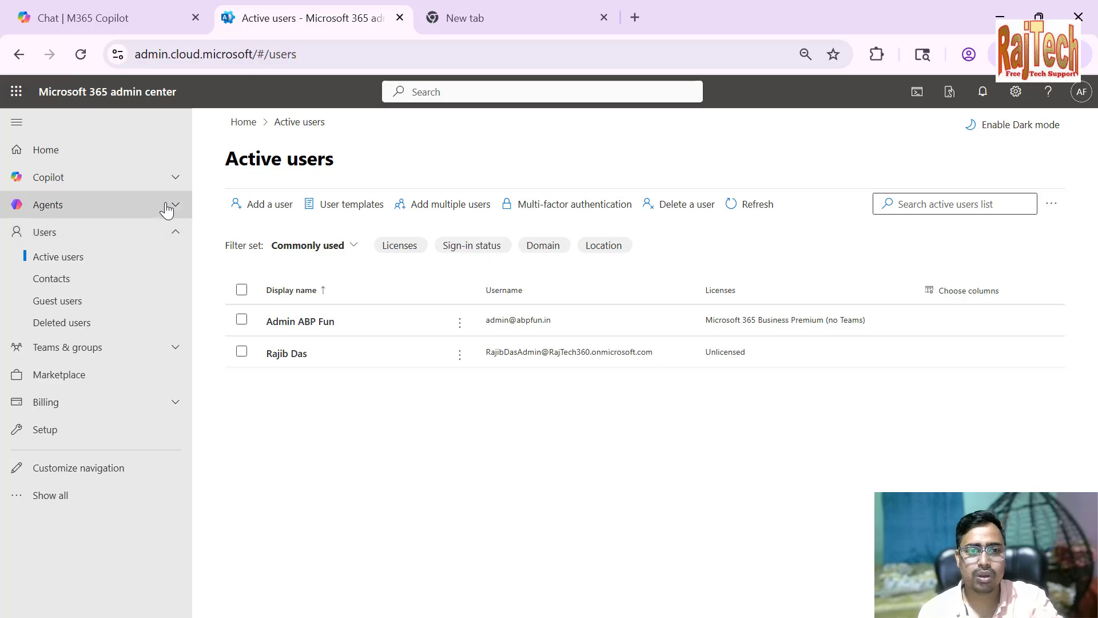
# Start adding a new user and enter the person's display name, first name and last name
pyautogui.click(265, 209)
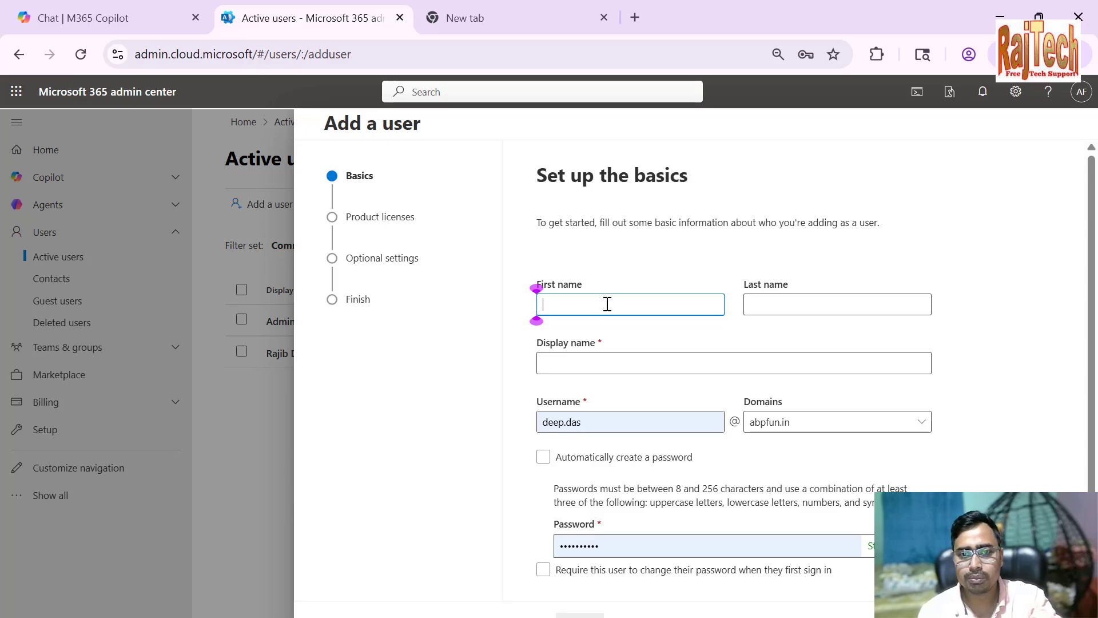
pyautogui.click(608, 362)
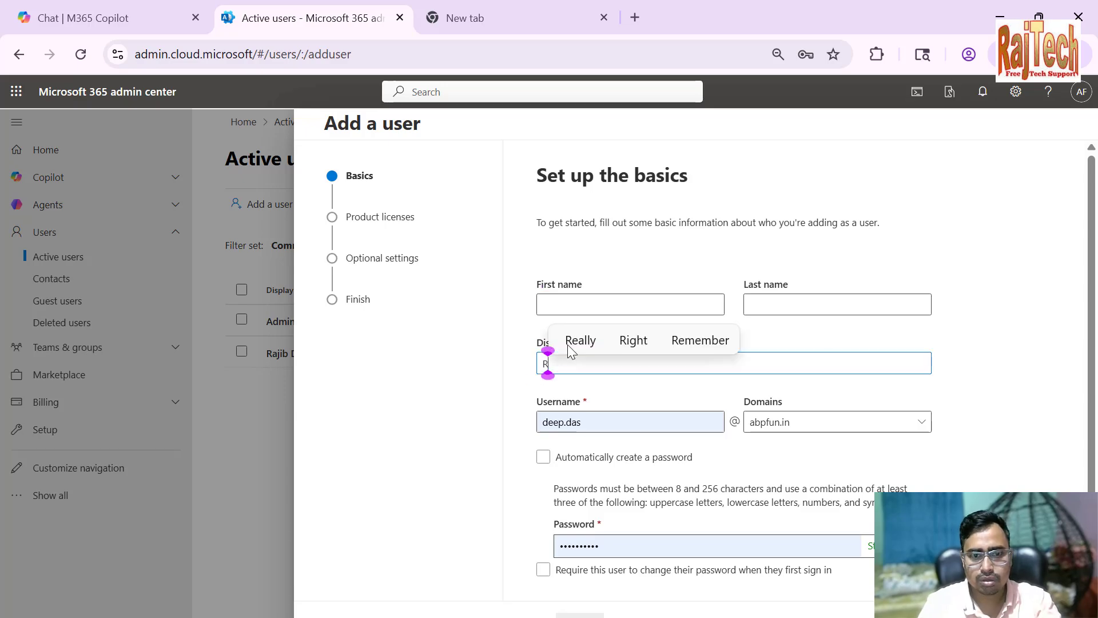
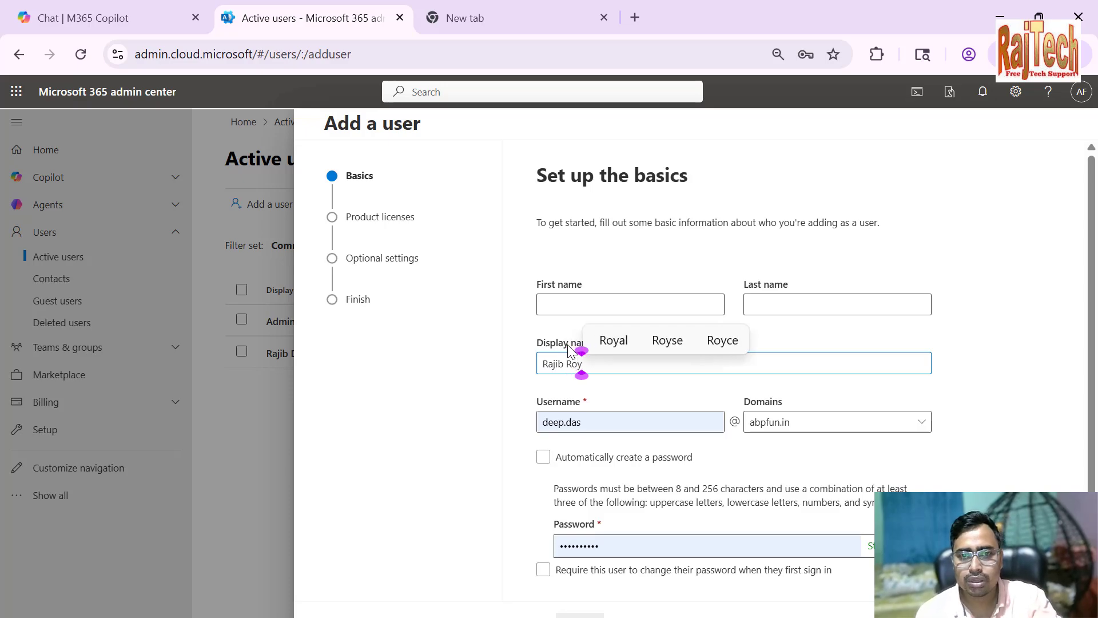
pyautogui.click(558, 308)
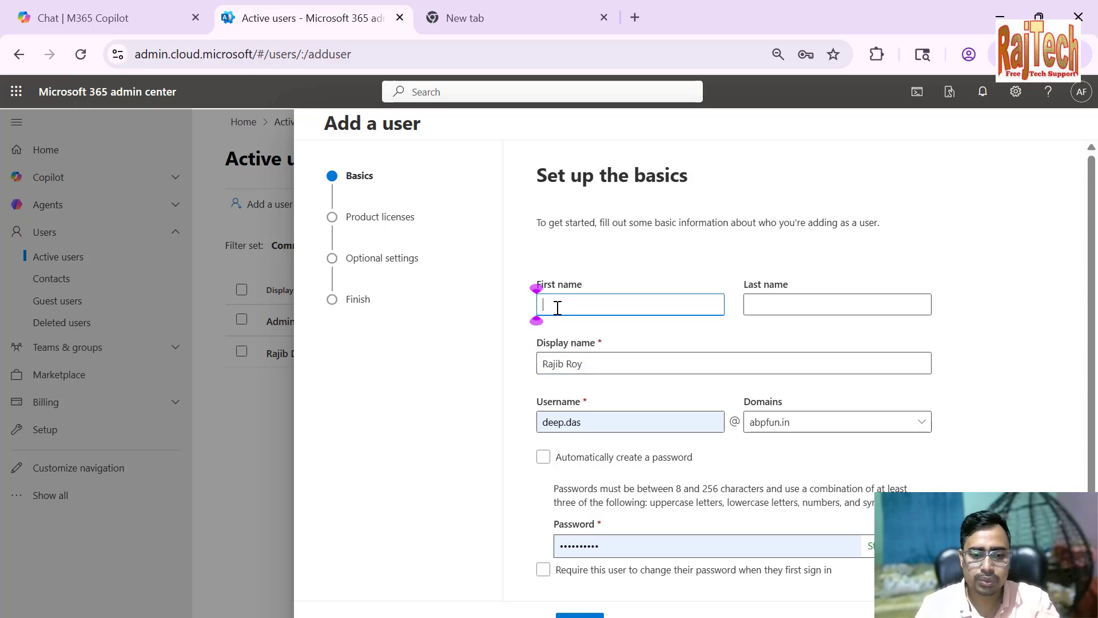
pyautogui.press('Tab')
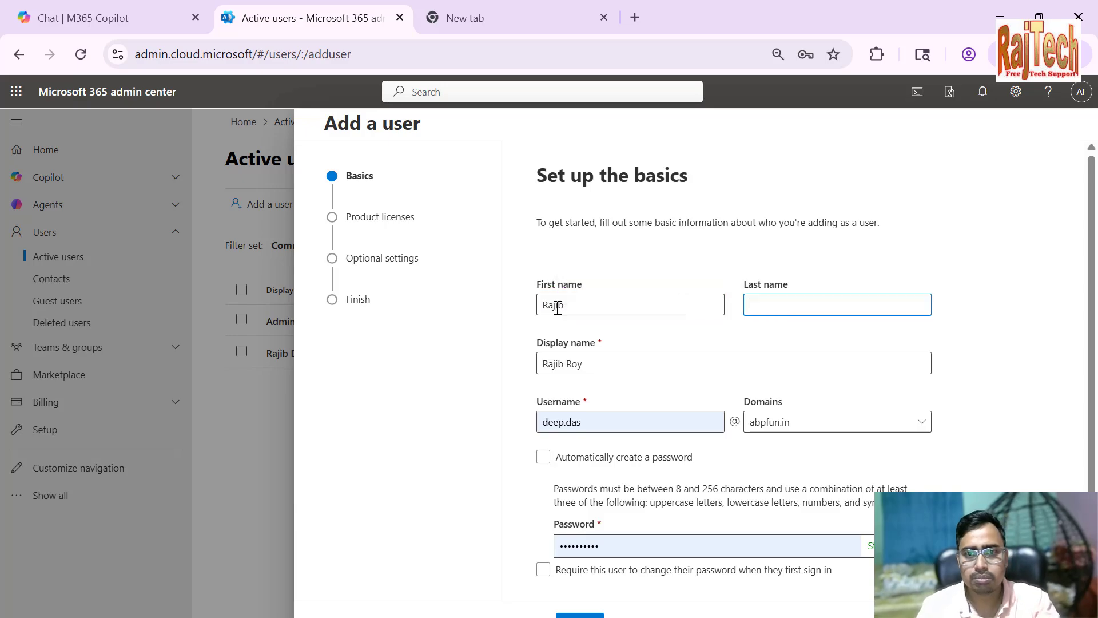
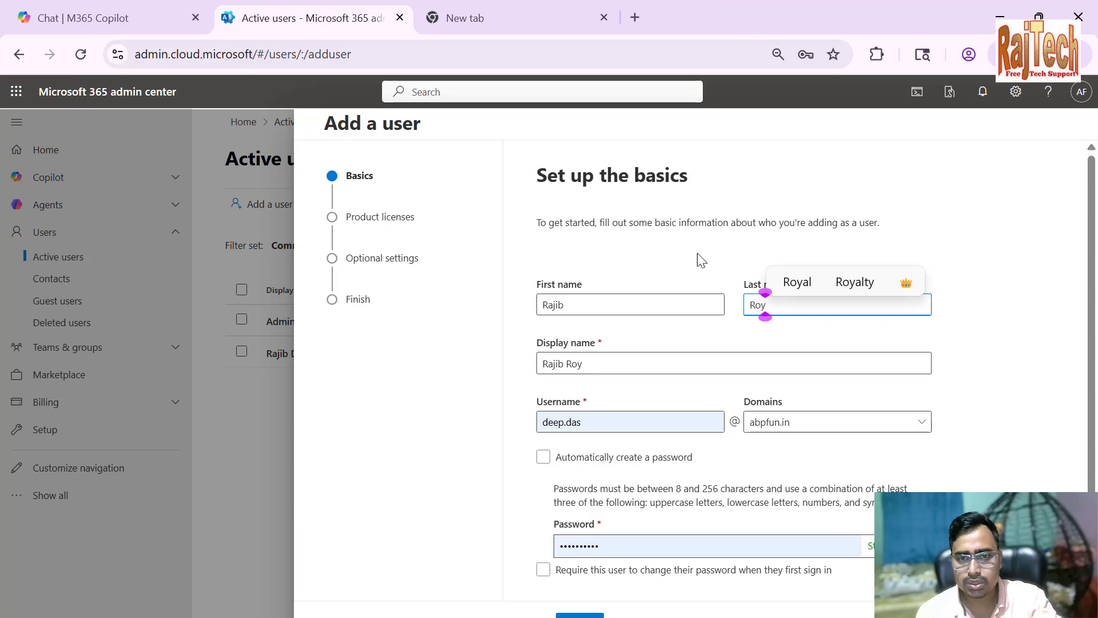
pyautogui.click(643, 361)
# Replace the prefilled username with the new user's first and last name separated by a dot
pyautogui.moveTo(637, 424); pyautogui.dragTo(520, 421)
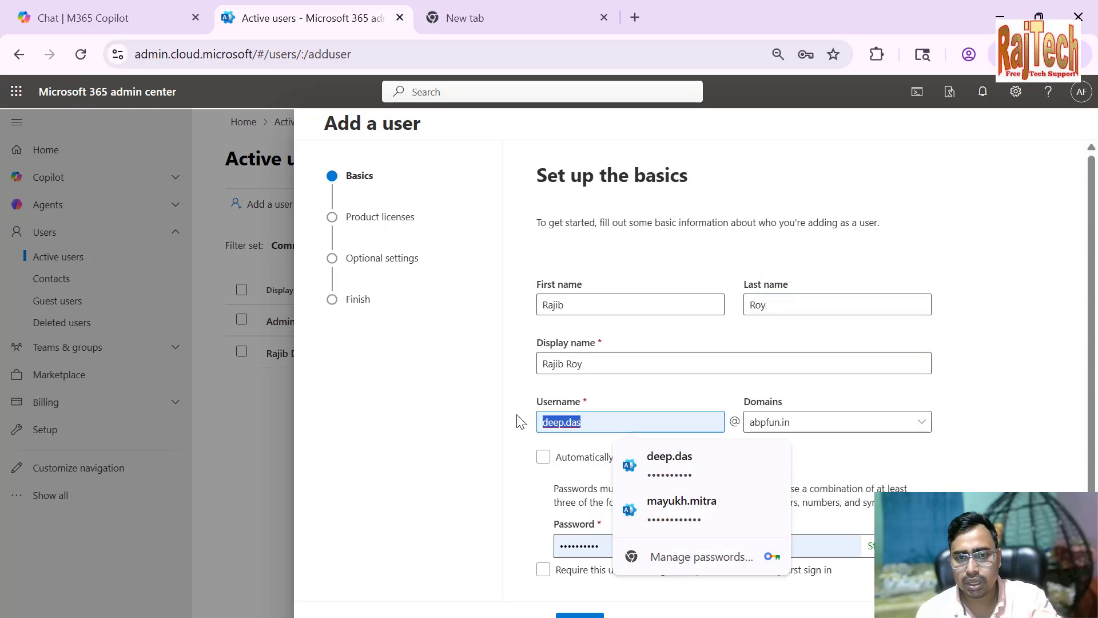
pyautogui.press('BackSpace')
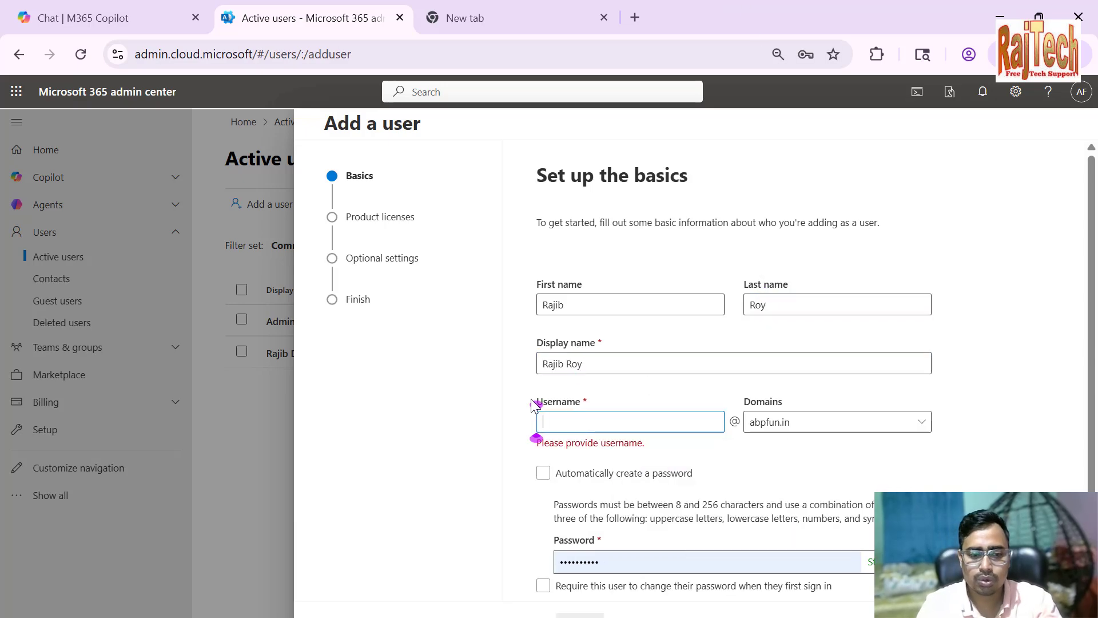
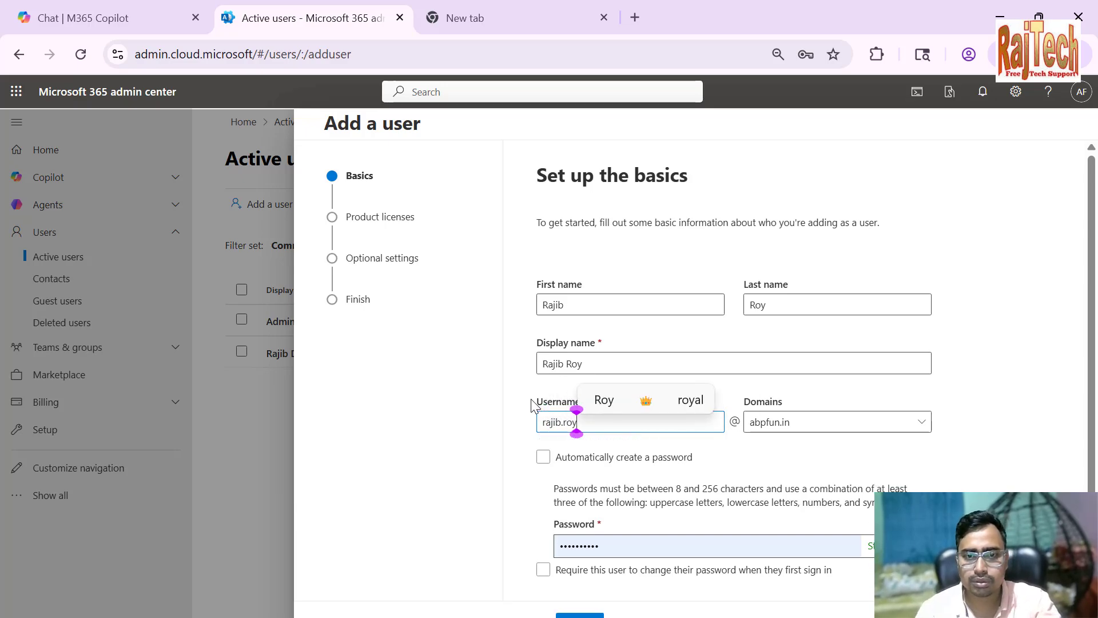
# Have the password created automatically, require a password change at first sign-in, and continue to the product licenses
pyautogui.click(597, 461)
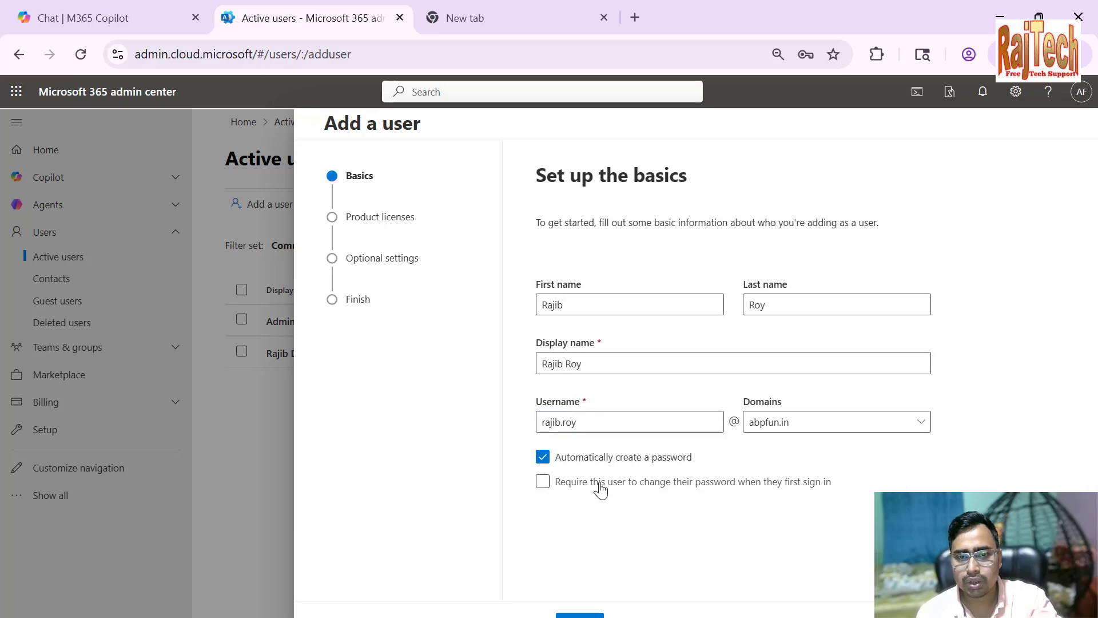
pyautogui.click(599, 485)
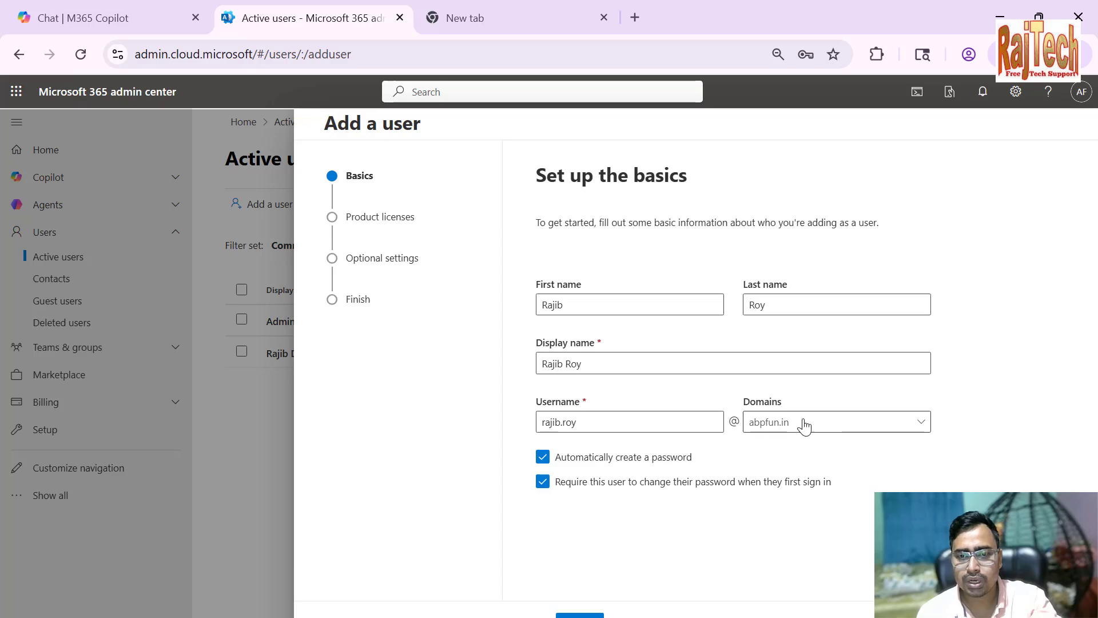
pyautogui.click(580, 615)
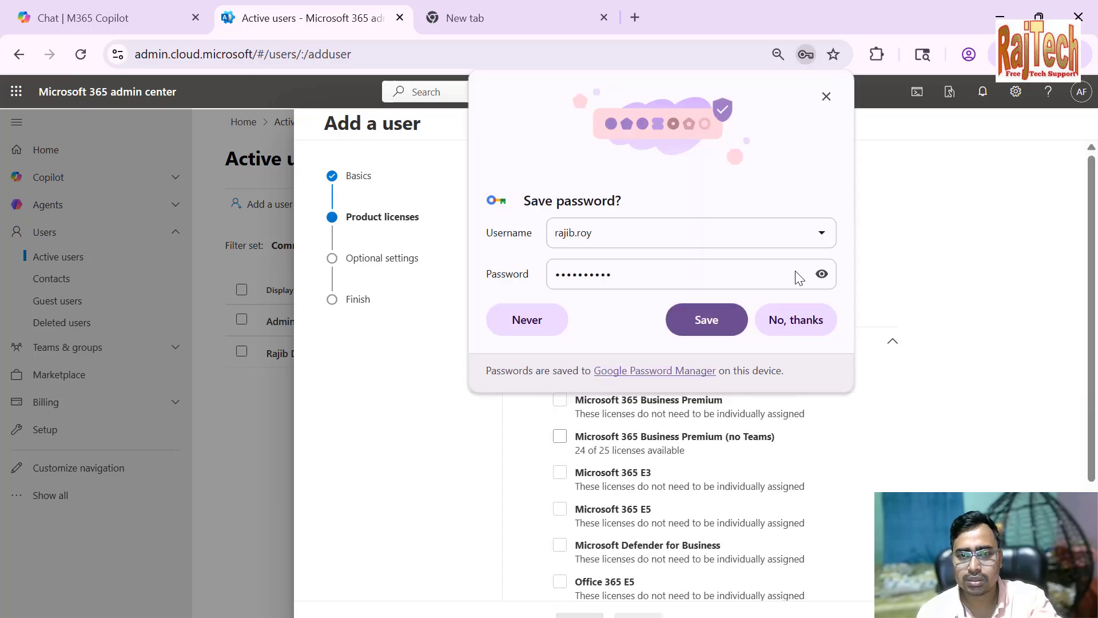
# Dismiss the browser's save-password prompt, assign the Microsoft 365 Business Premium (no Teams) license, and continue to the optional settings
pyautogui.click(826, 95)
pyautogui.click(560, 440)
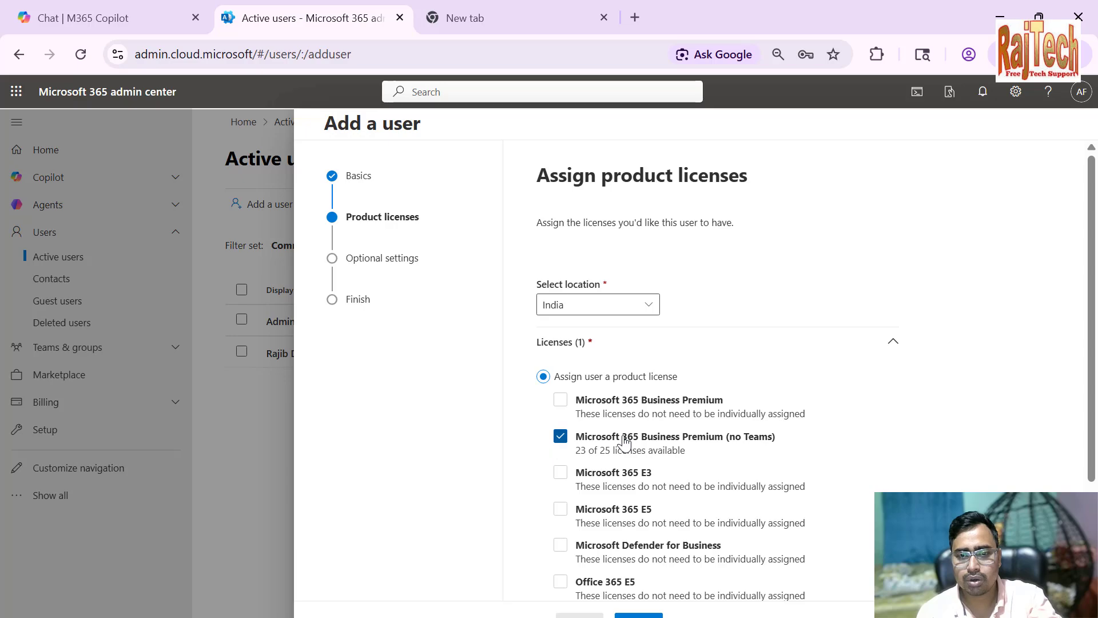
pyautogui.click(638, 615)
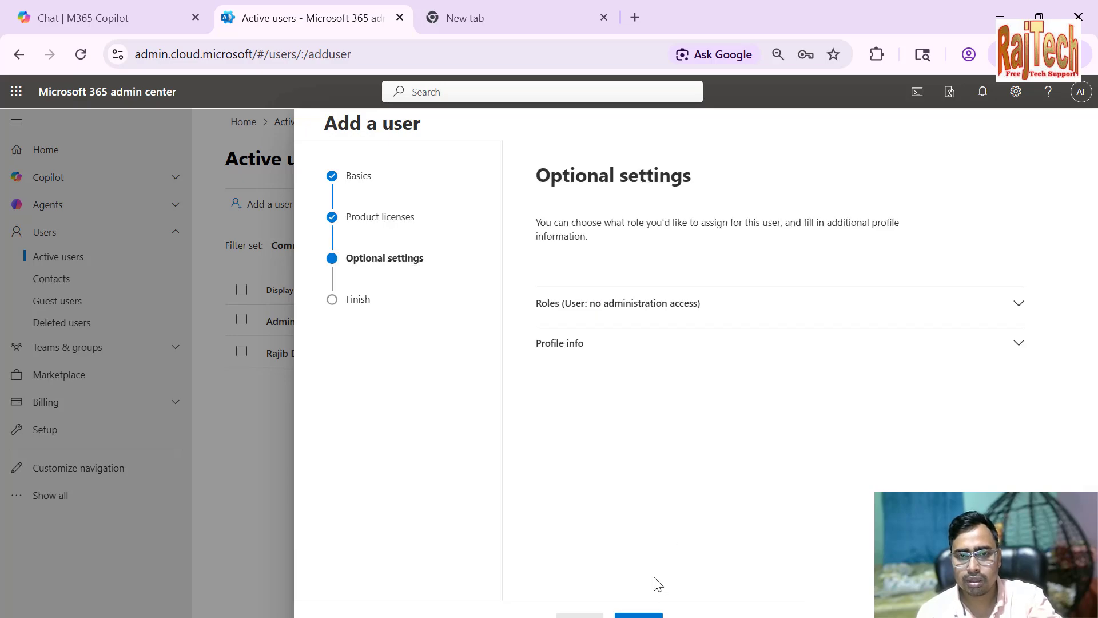
# Expand the new user's profile info and set the country or region to India
pyautogui.click(604, 355)
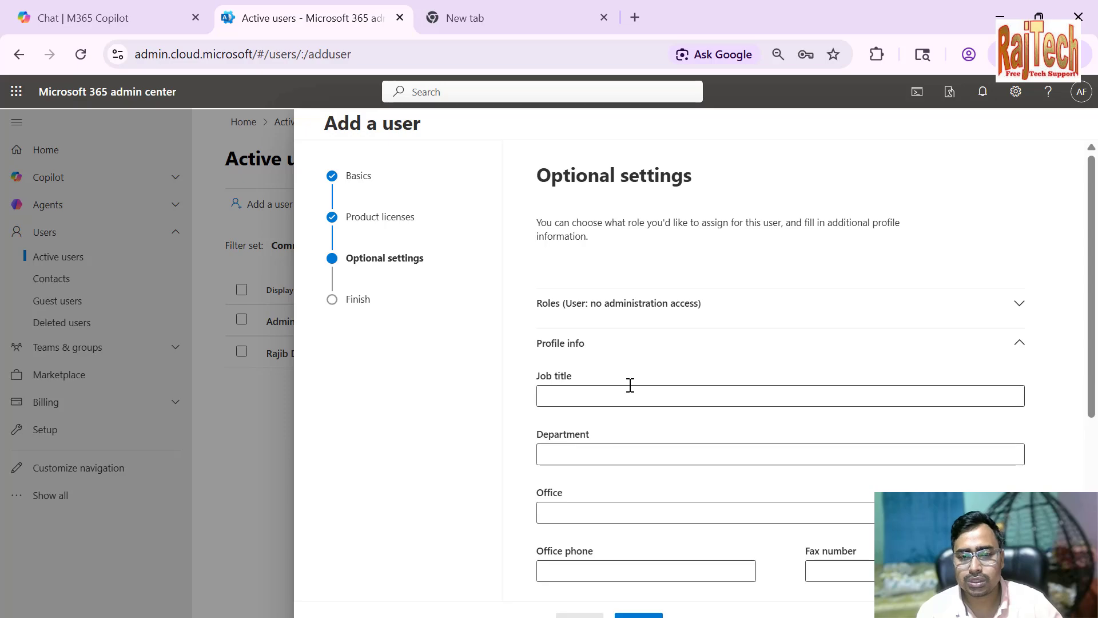
pyautogui.scroll(-5, 623, 428)
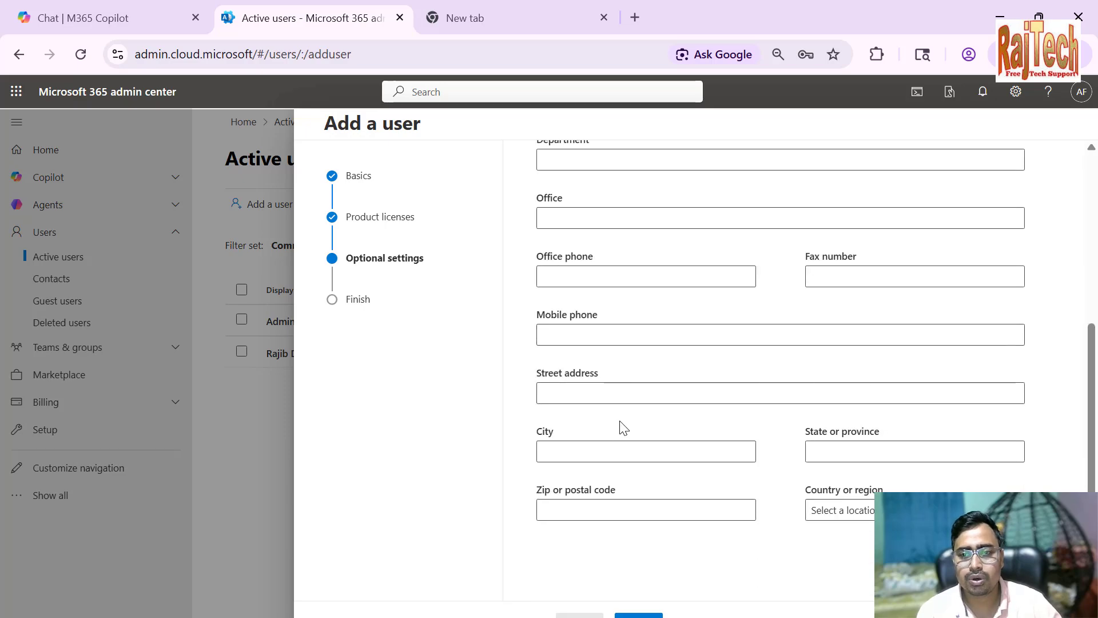
pyautogui.click(852, 510)
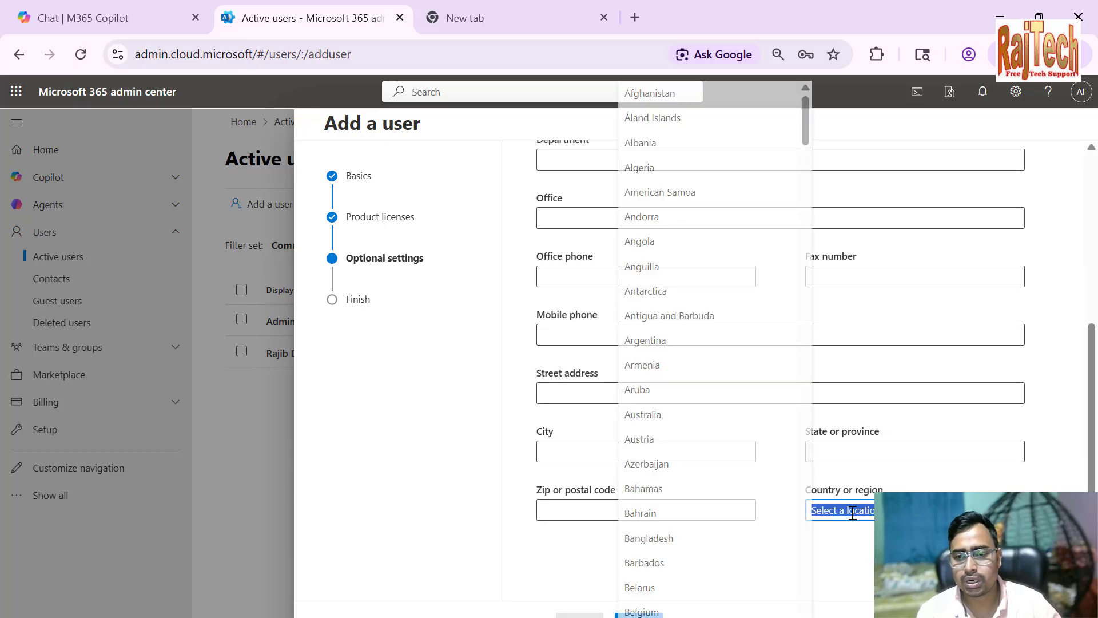
pyautogui.write('Iceland')
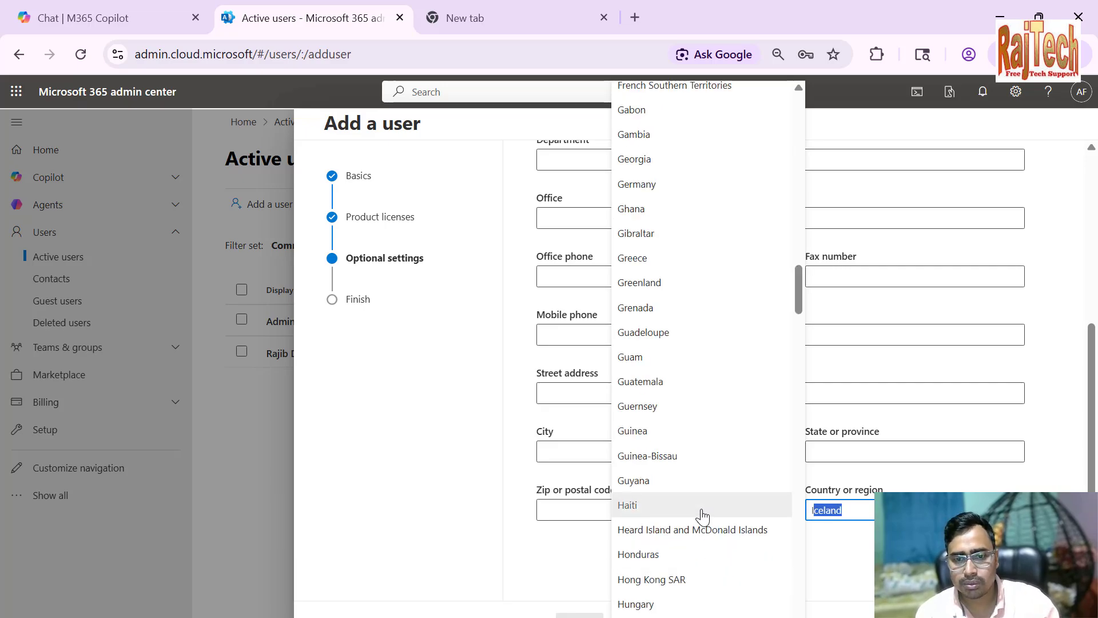
pyautogui.scroll(-3, 700, 515)
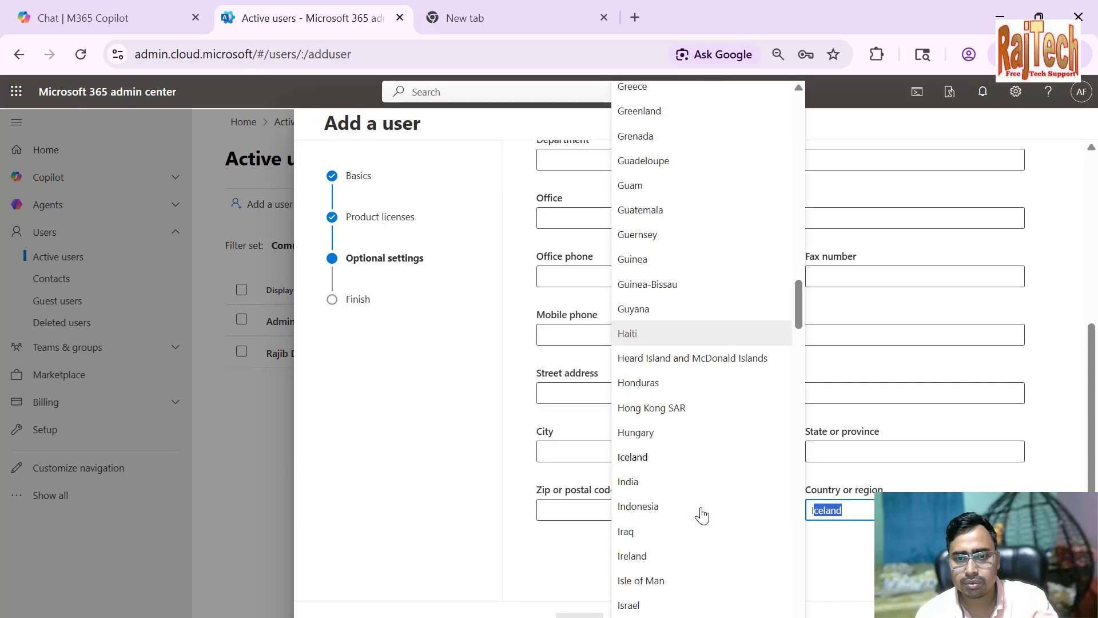
pyautogui.click(652, 488)
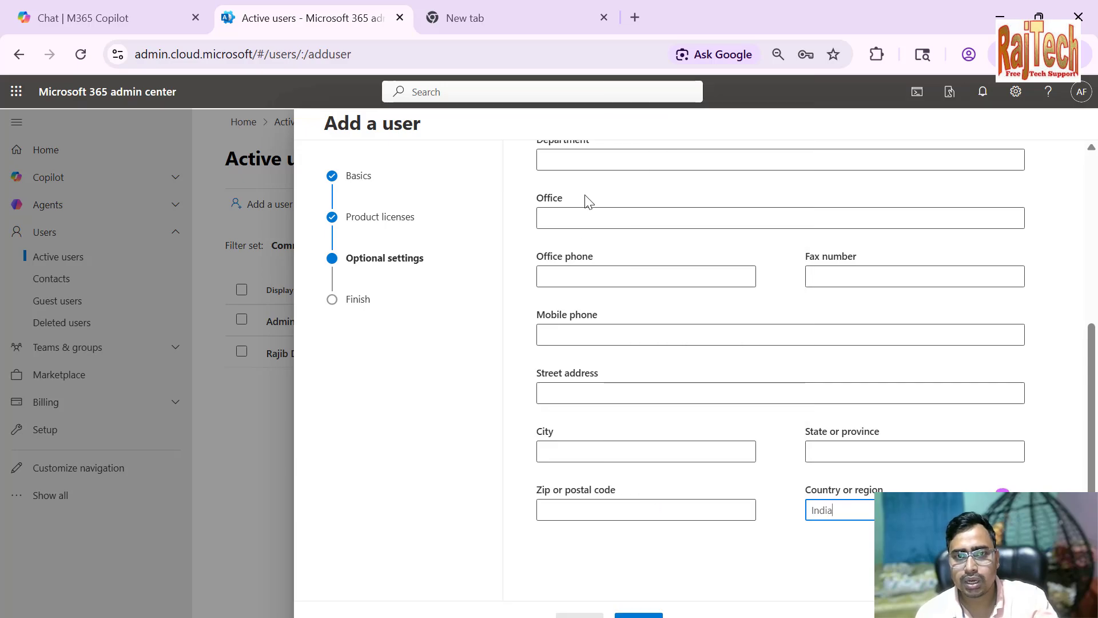
# Enter the job title "Sr. Administrator" and the department "IT Network" for the new user
pyautogui.scroll(2, 588, 269)
pyautogui.click(608, 192)
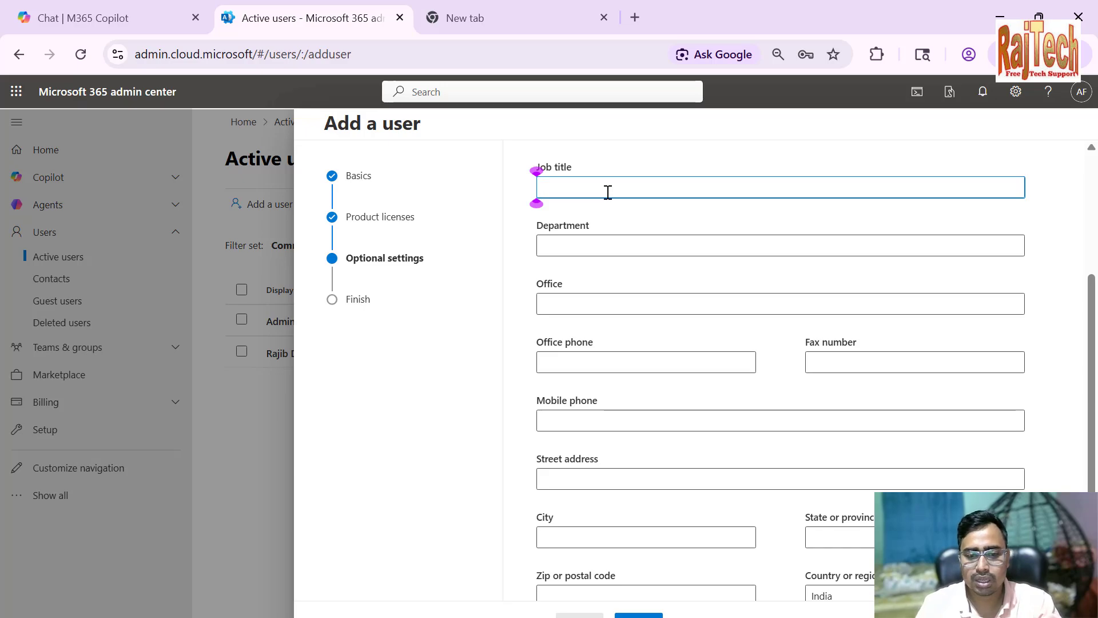
pyautogui.write('Sr.')
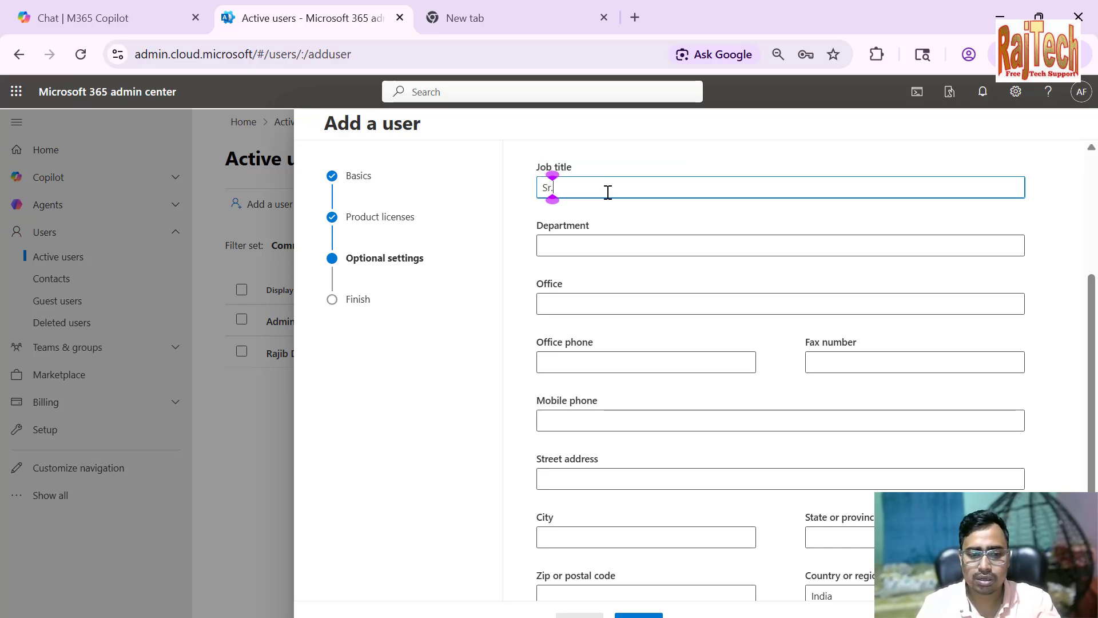
pyautogui.write(' Admini')
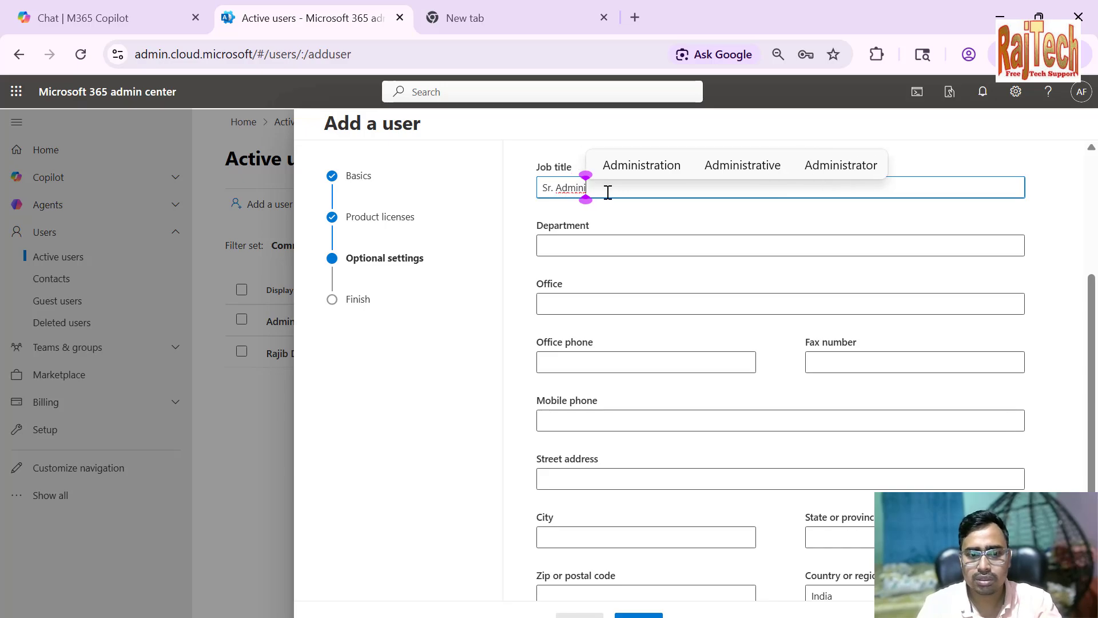
pyautogui.write('strator')
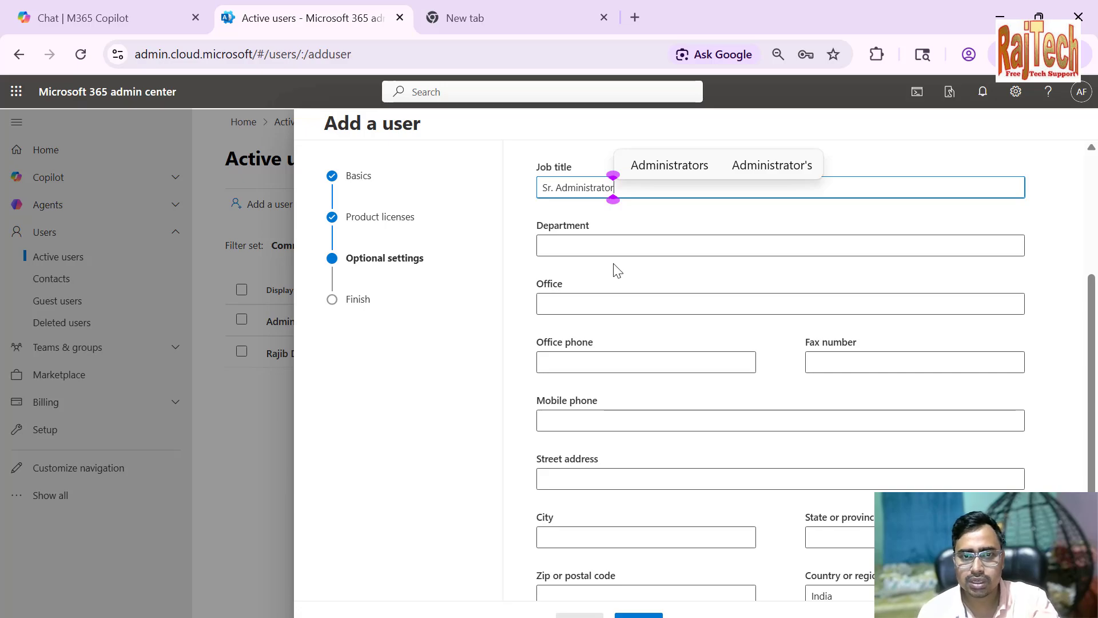
pyautogui.click(618, 246)
pyautogui.write('IT')
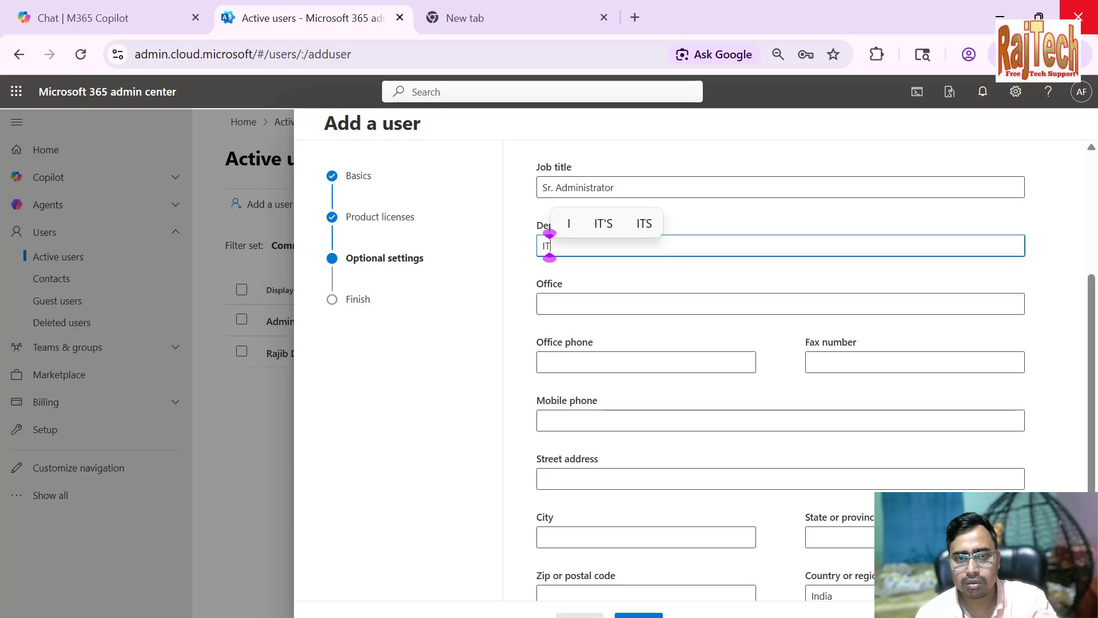
pyautogui.write(' Net')
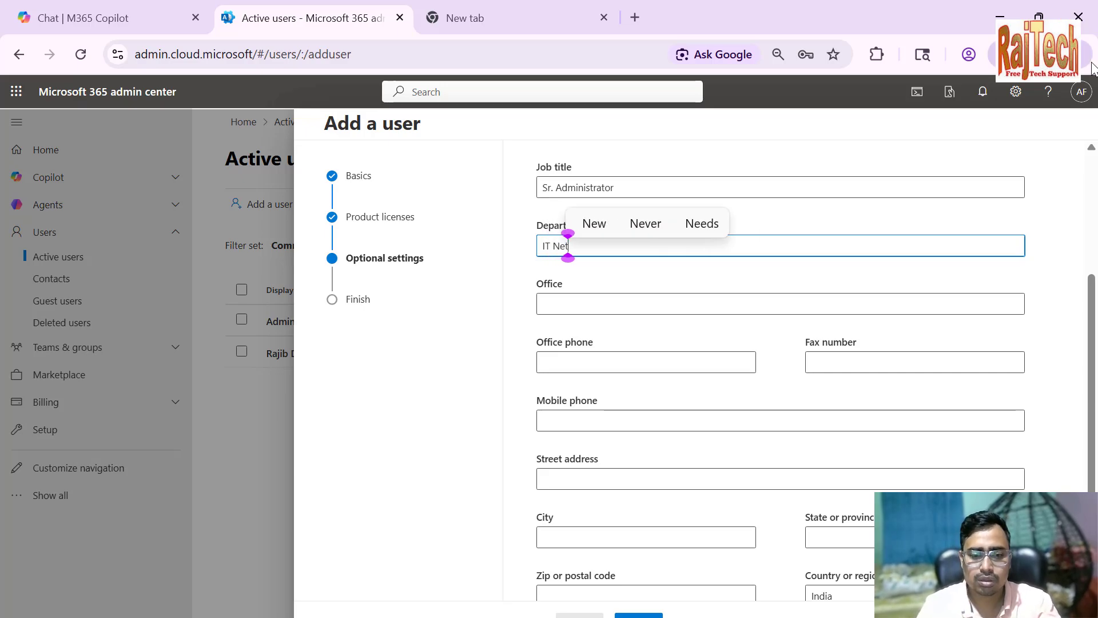
pyautogui.write('work')
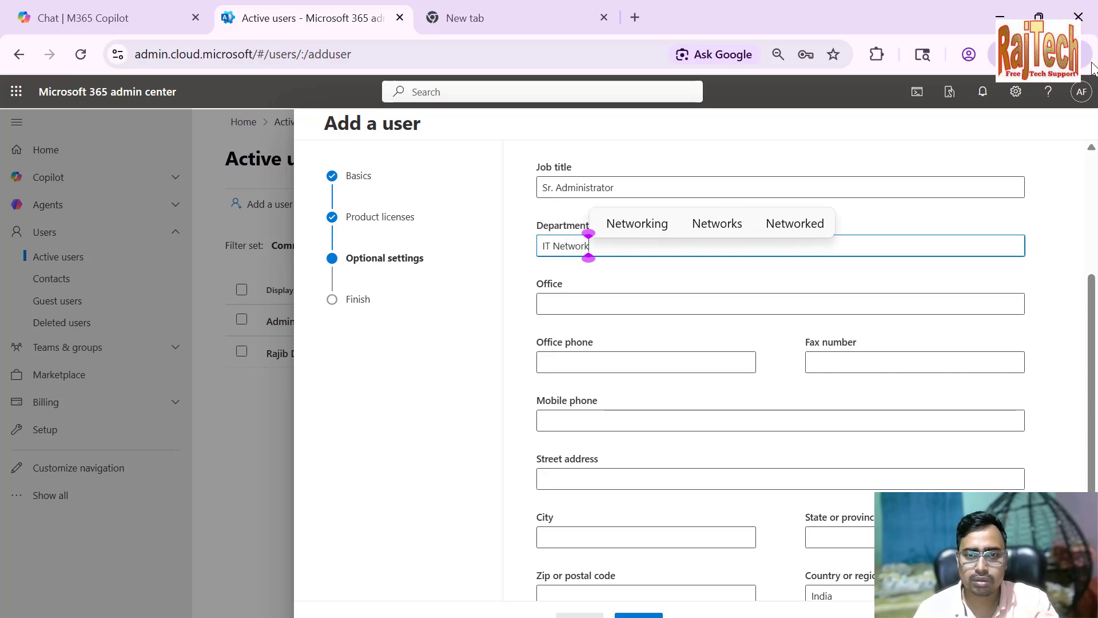
# Fill in the office phone, mobile phone, city, state and postal code, and continue to the review page
pyautogui.click(565, 360)
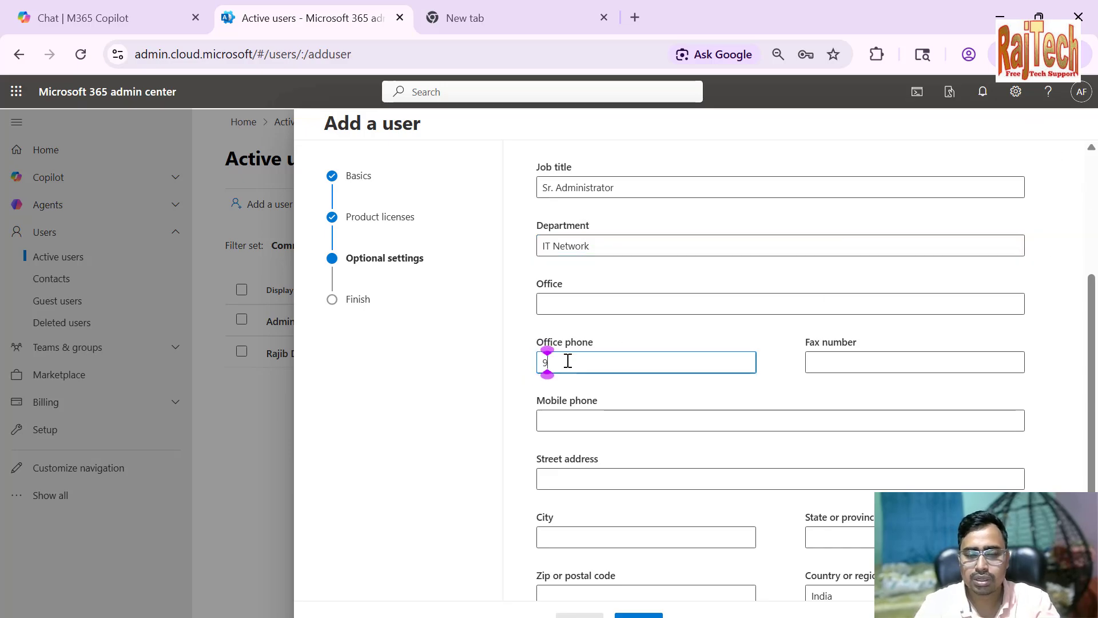
pyautogui.write('99999999999999999')
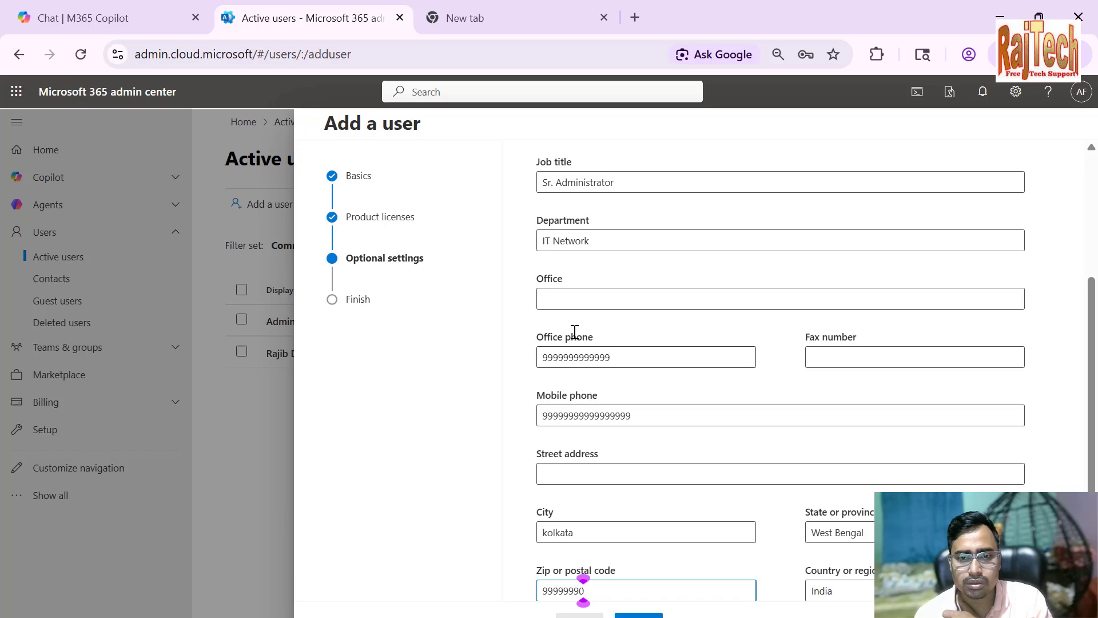
pyautogui.scroll(-2, 595, 366)
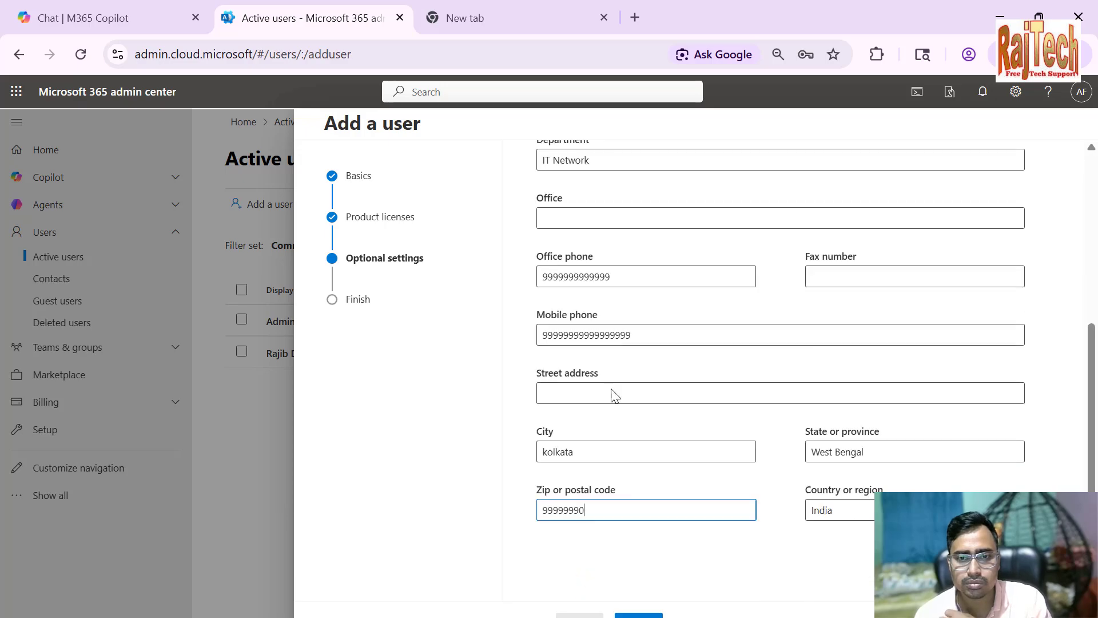
pyautogui.click(638, 614)
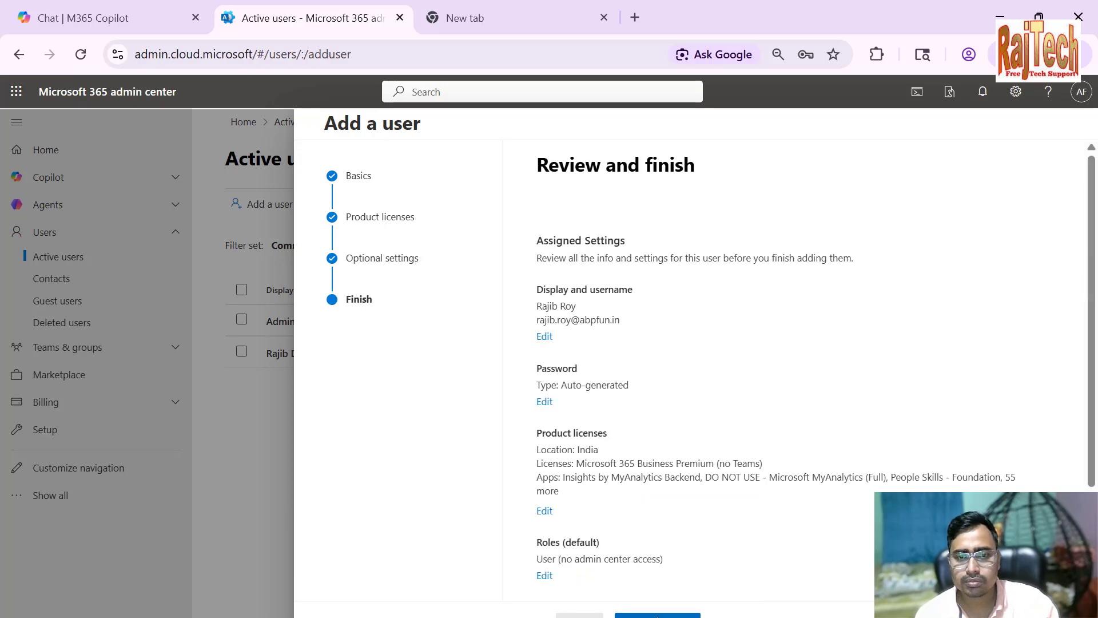
# Finish adding the user, reveal the generated password, and return to a refreshed active users list
pyautogui.click(658, 615)
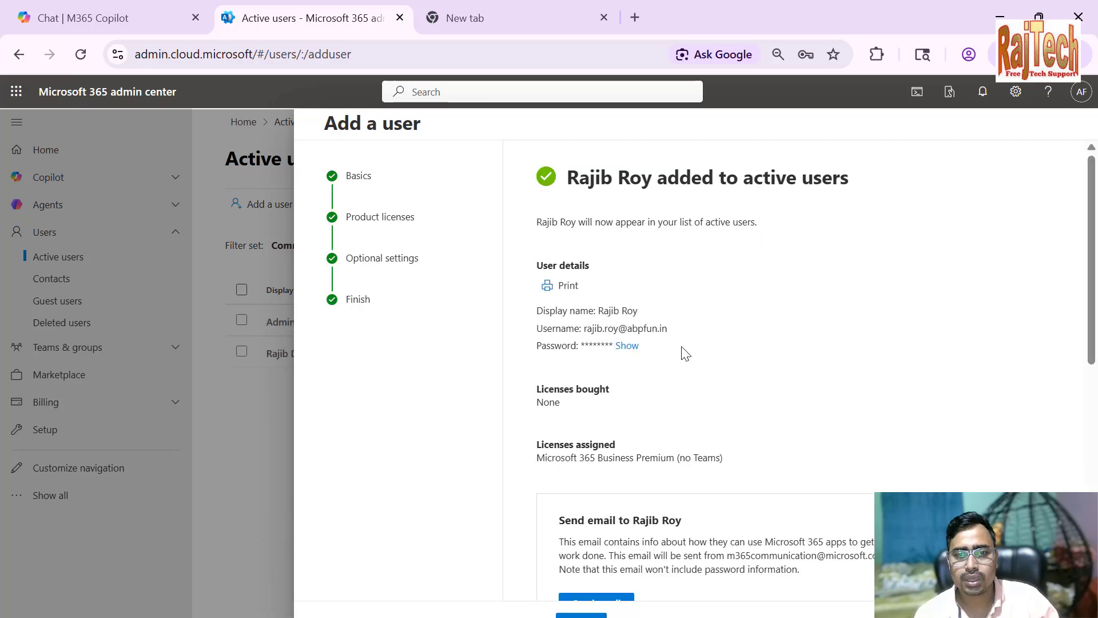
pyautogui.click(627, 346)
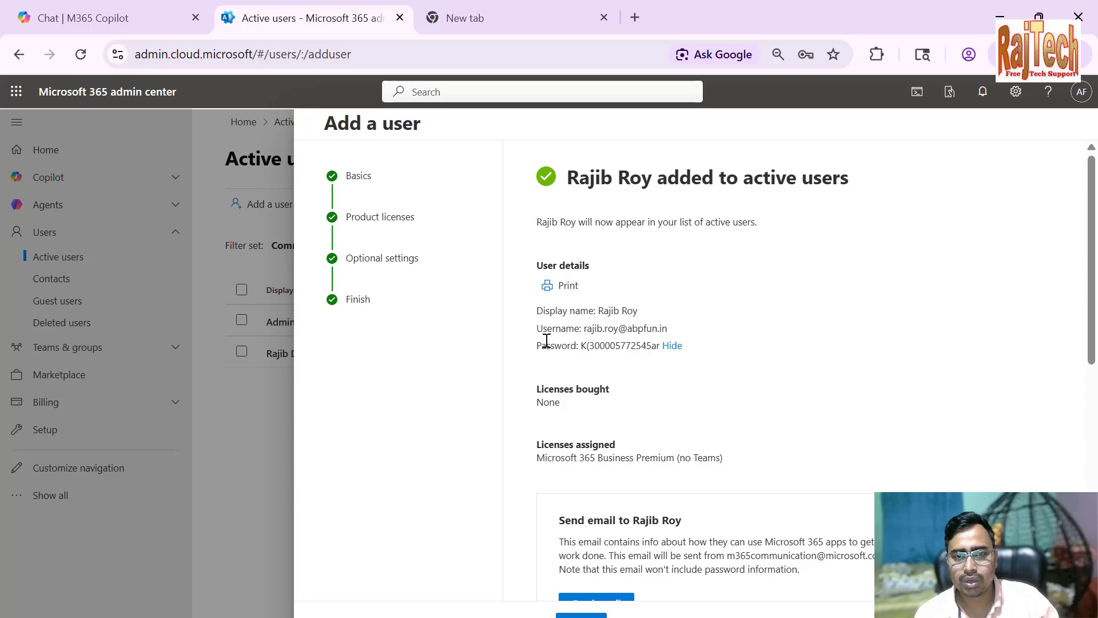
pyautogui.click(581, 614)
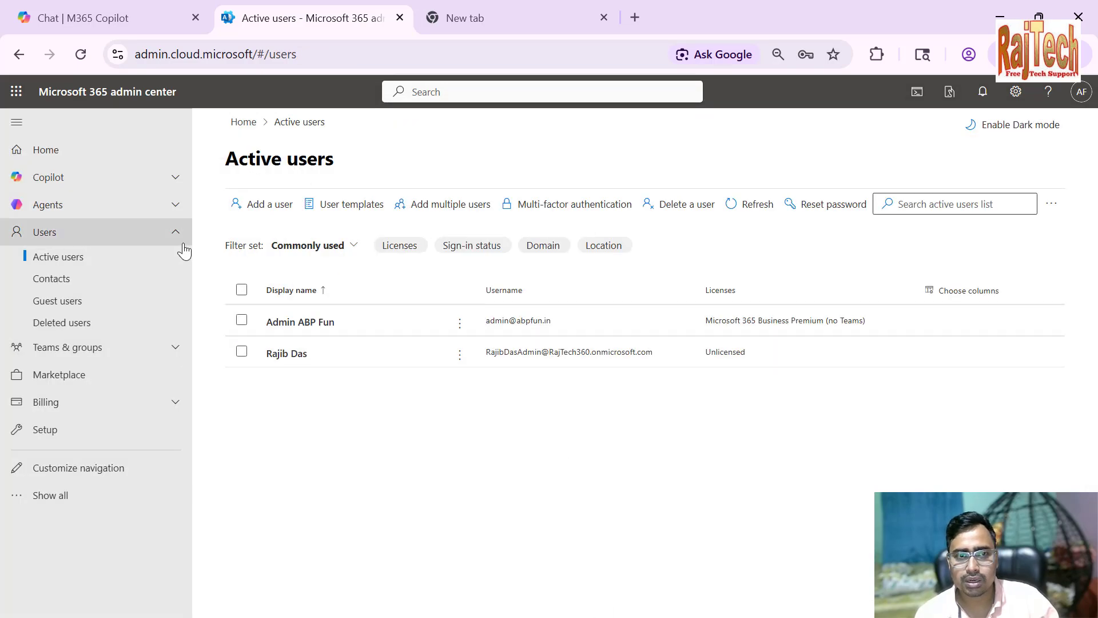
pyautogui.click(738, 217)
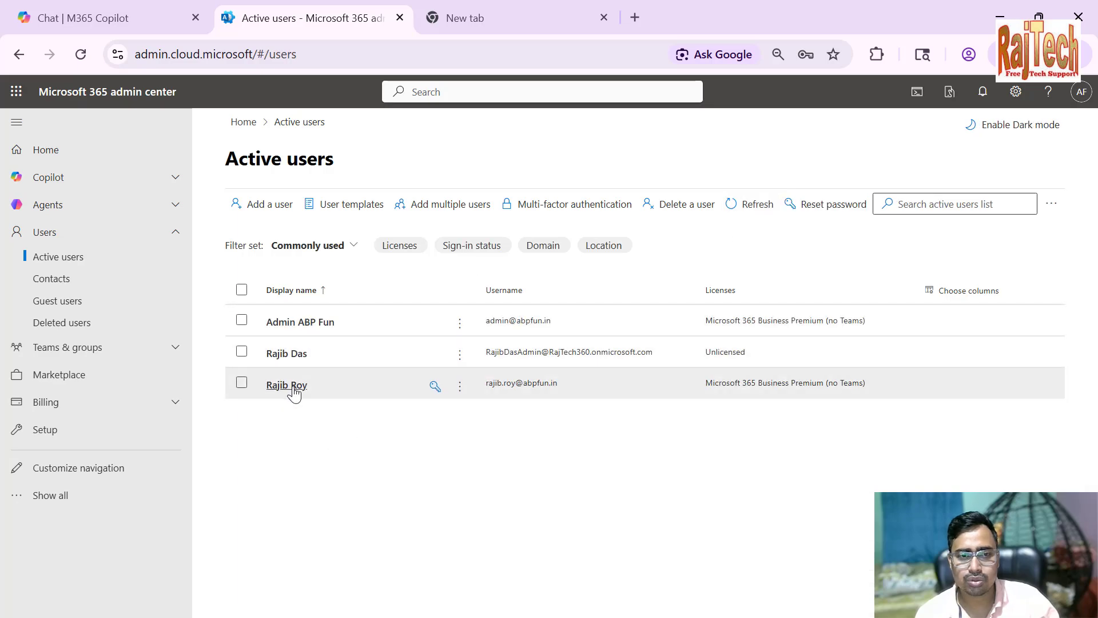
# Reset the newly added user's password to a manually entered one, with automatic creation and the forced change at first sign-in turned off
pyautogui.click(434, 386)
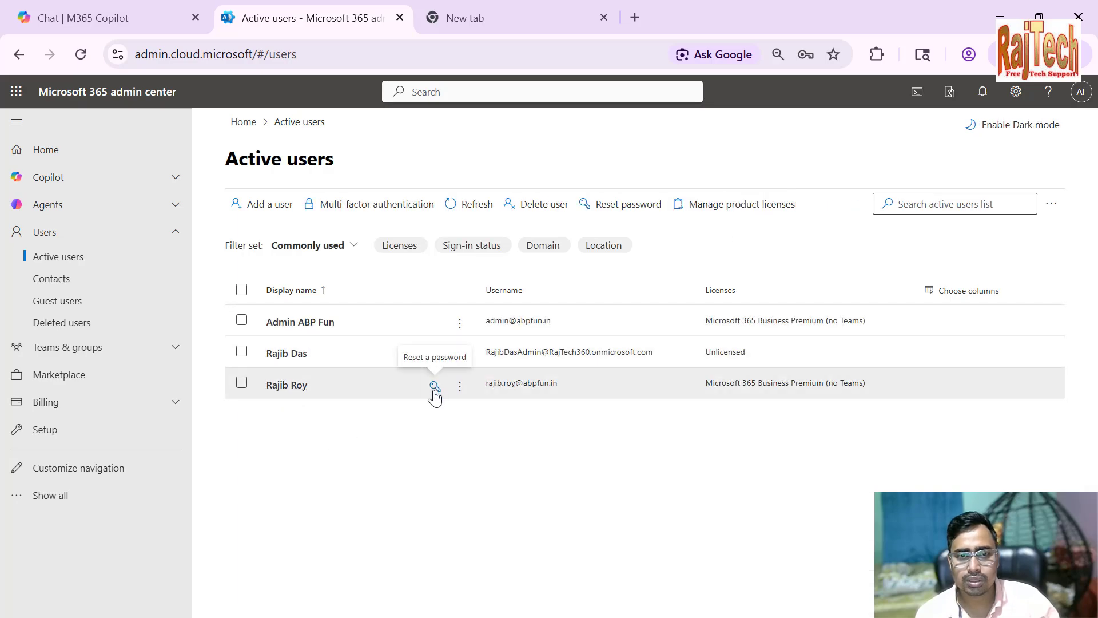
pyautogui.click(435, 387)
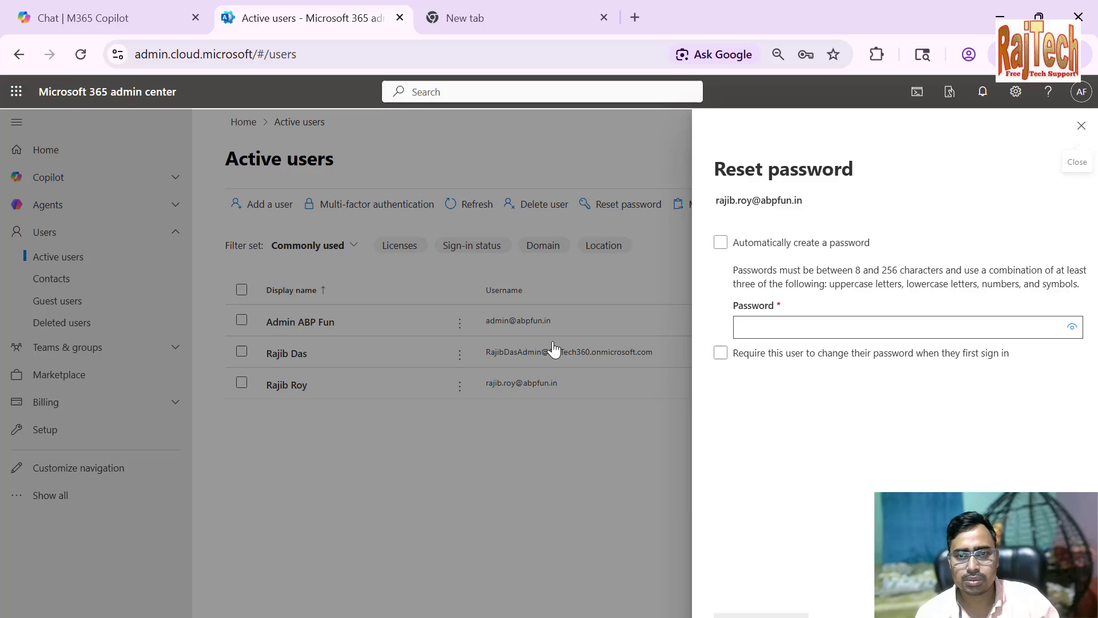
pyautogui.doubleClick(780, 326)
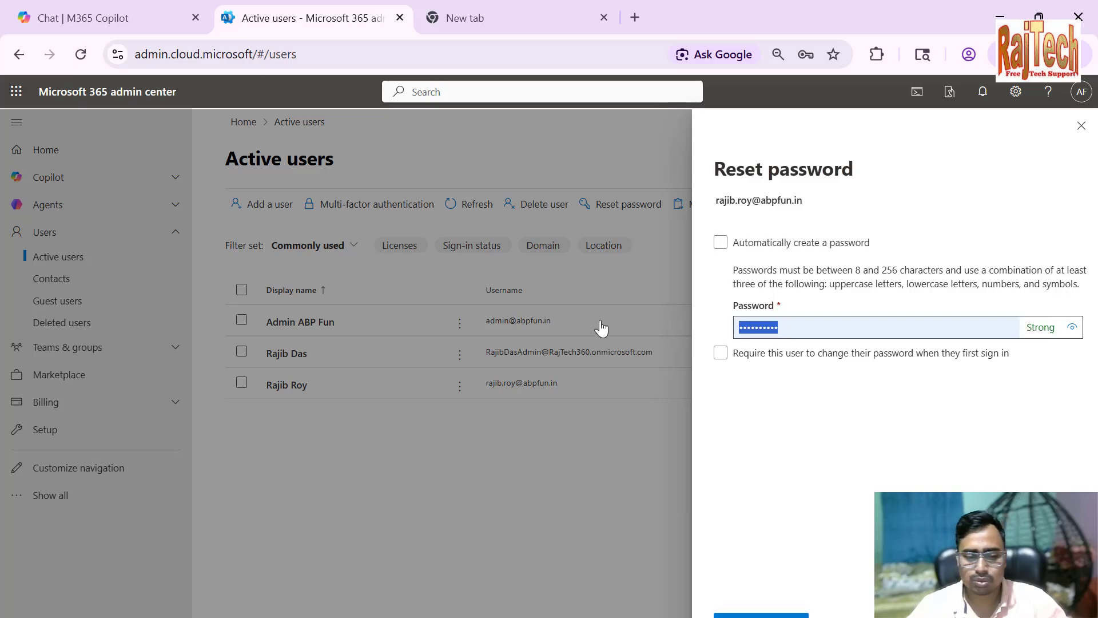
pyautogui.write('•••••')
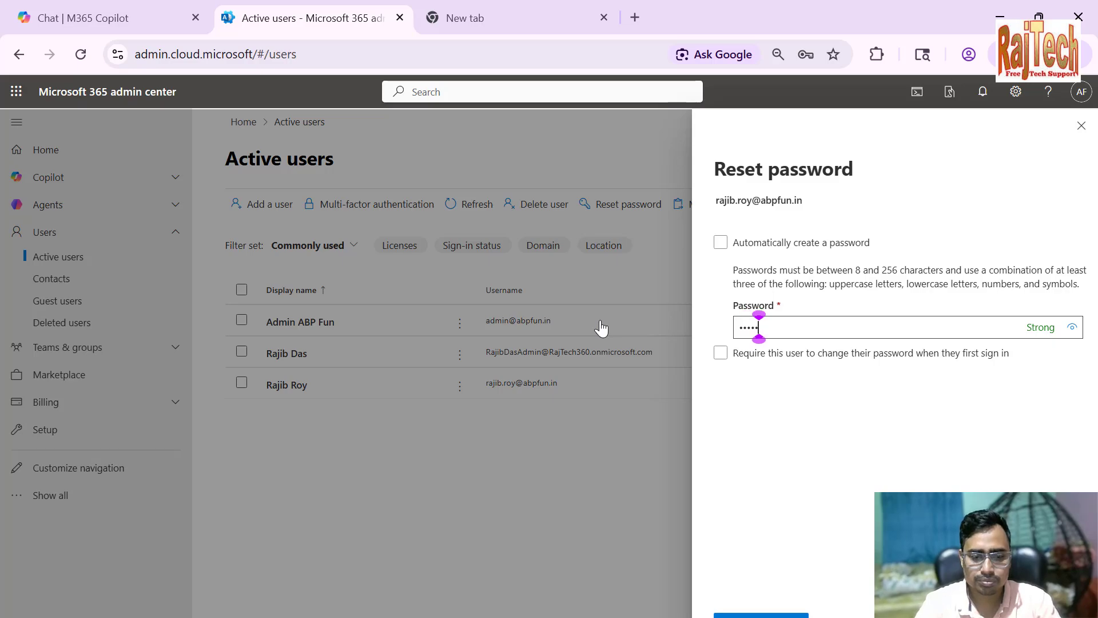
pyautogui.write('••••••')
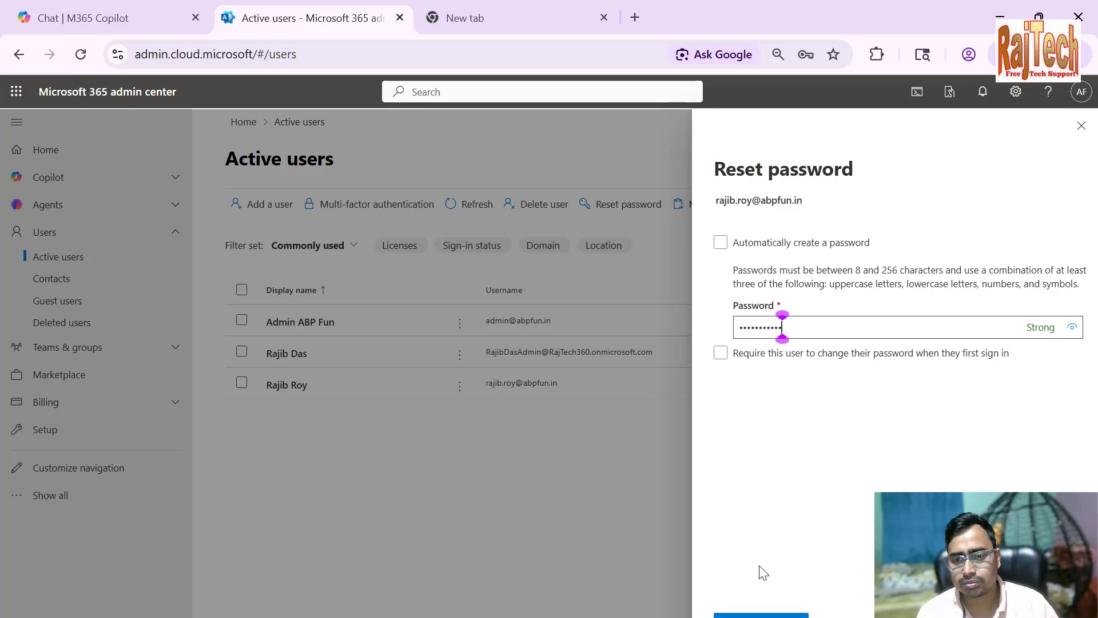
pyautogui.click(761, 615)
pyautogui.click(826, 97)
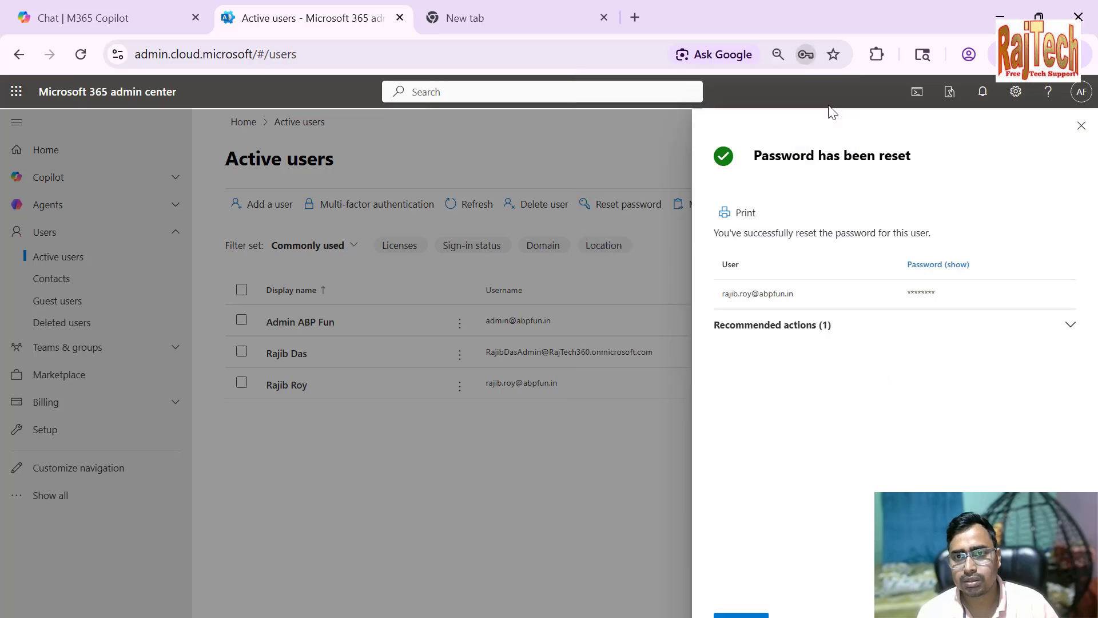
# Open a new Incognito window and search the web for "office 365 login"
pyautogui.click(1088, 55)
pyautogui.click(839, 204)
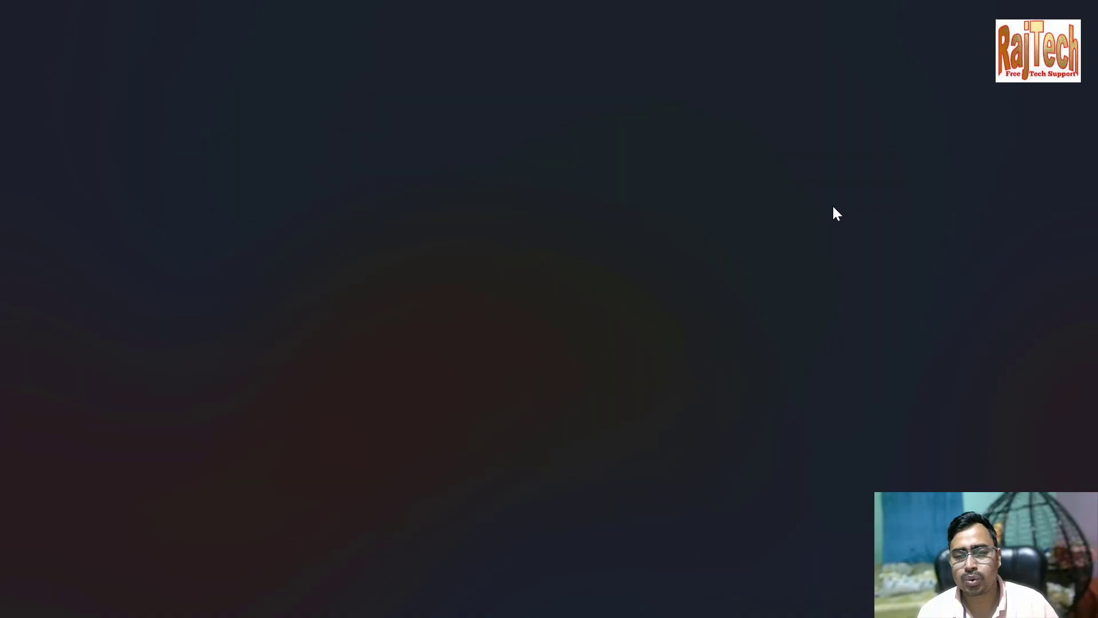
pyautogui.write('offi')
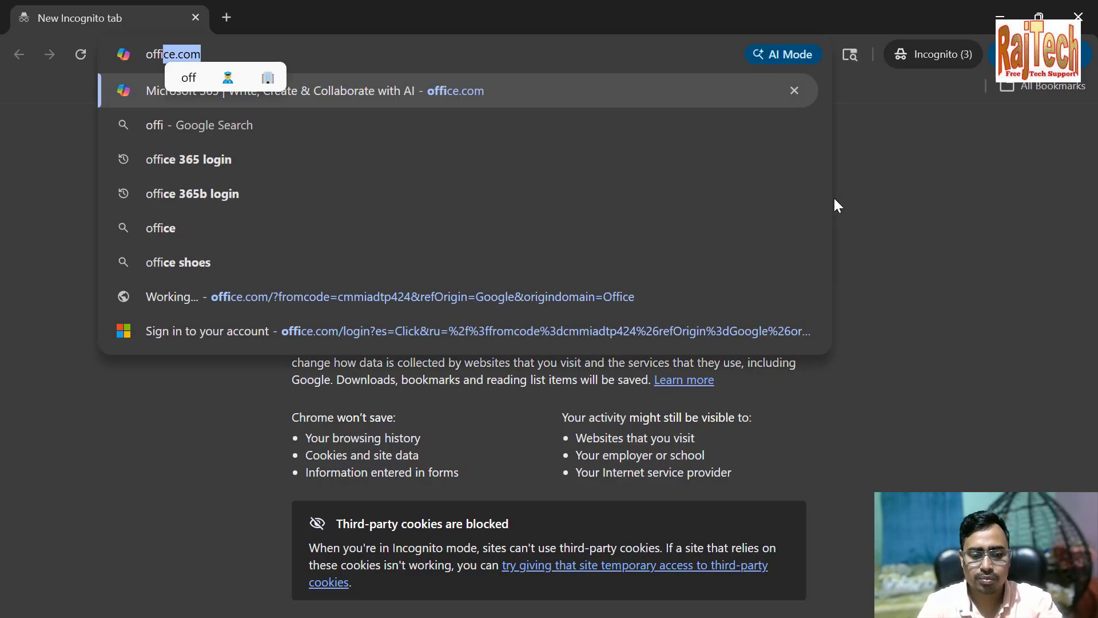
pyautogui.write('ce 365 login')
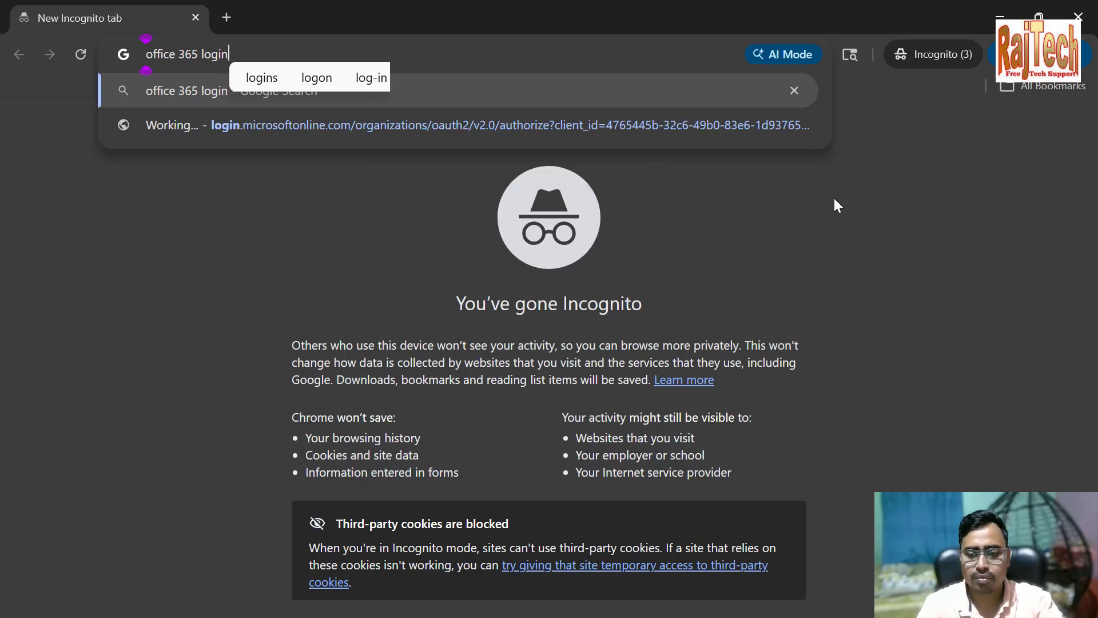
pyautogui.press('Return')
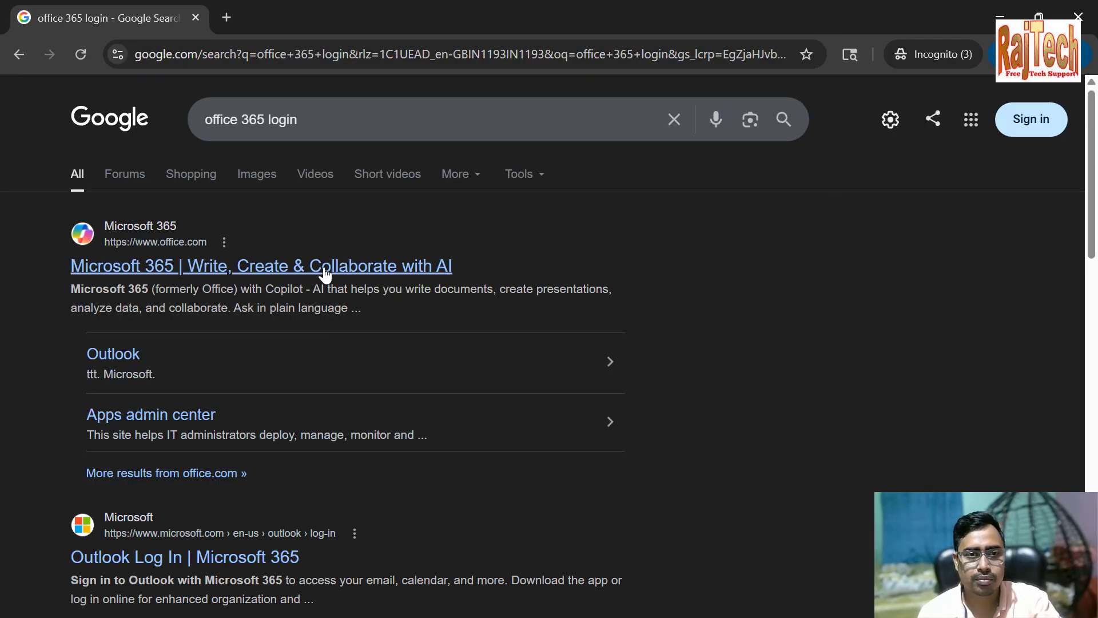
# Open the Microsoft 365 site from the search results and submit the new user's email address on its sign-in page
pyautogui.click(325, 267)
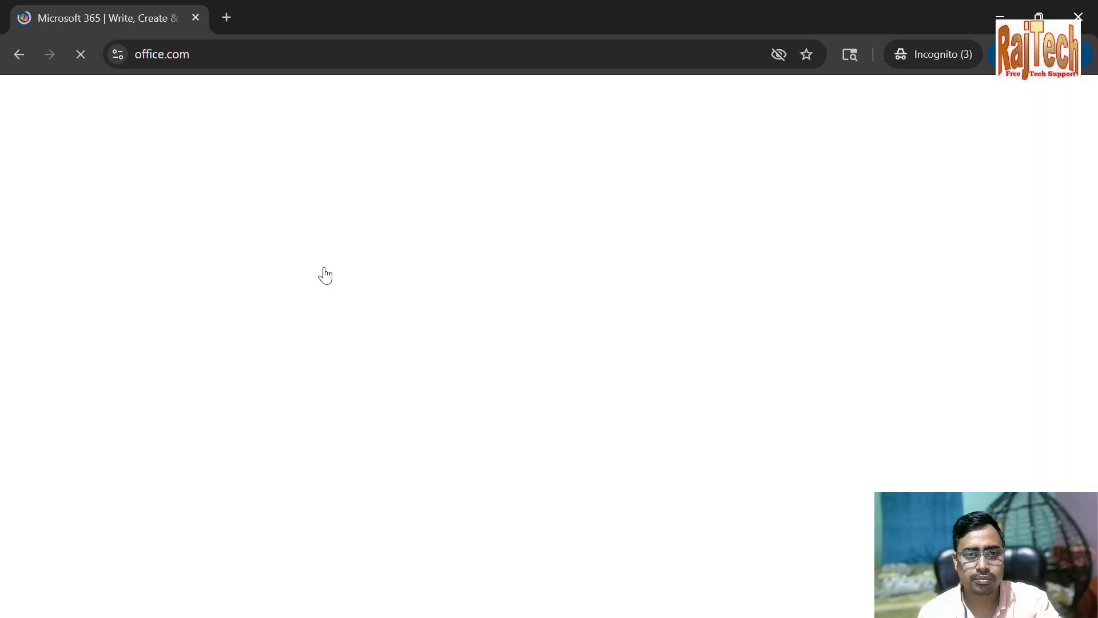
pyautogui.click(440, 441)
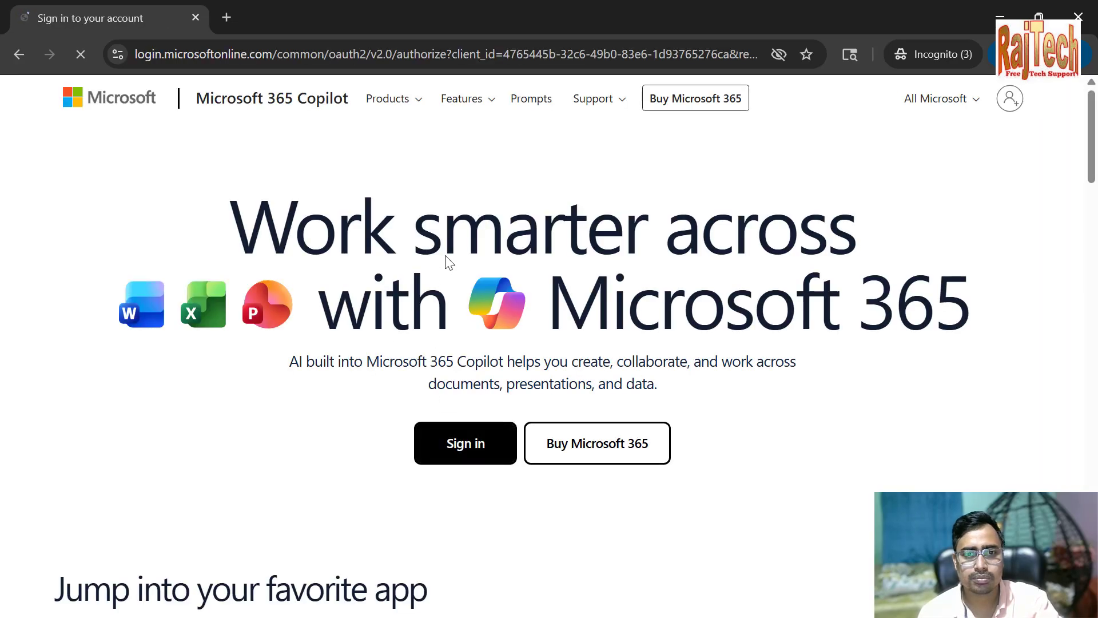
pyautogui.click(465, 298)
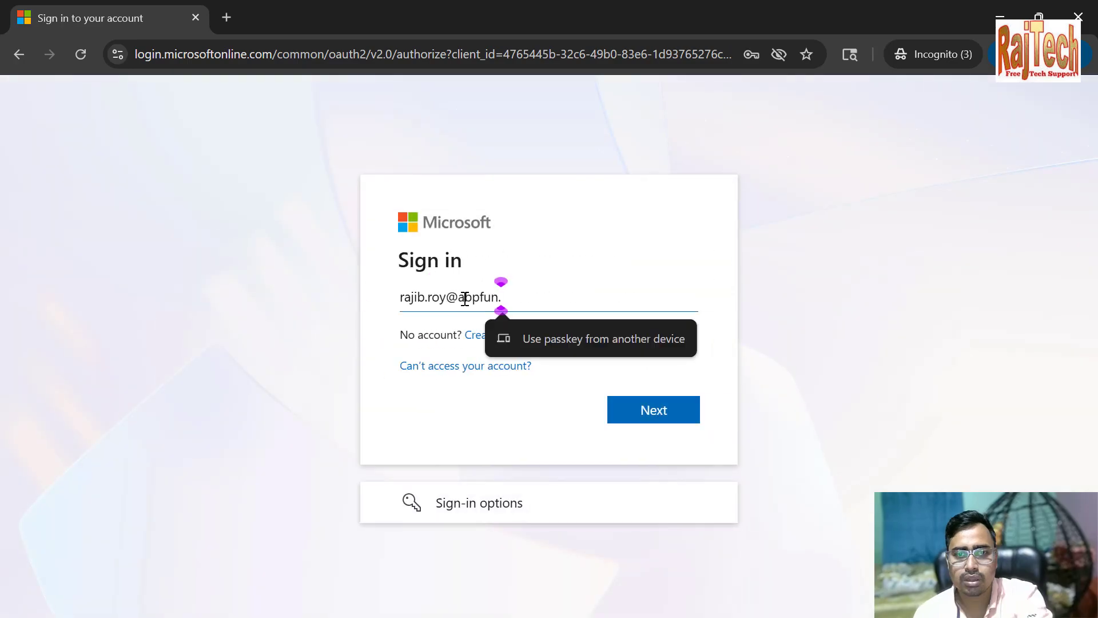
pyautogui.press('Return')
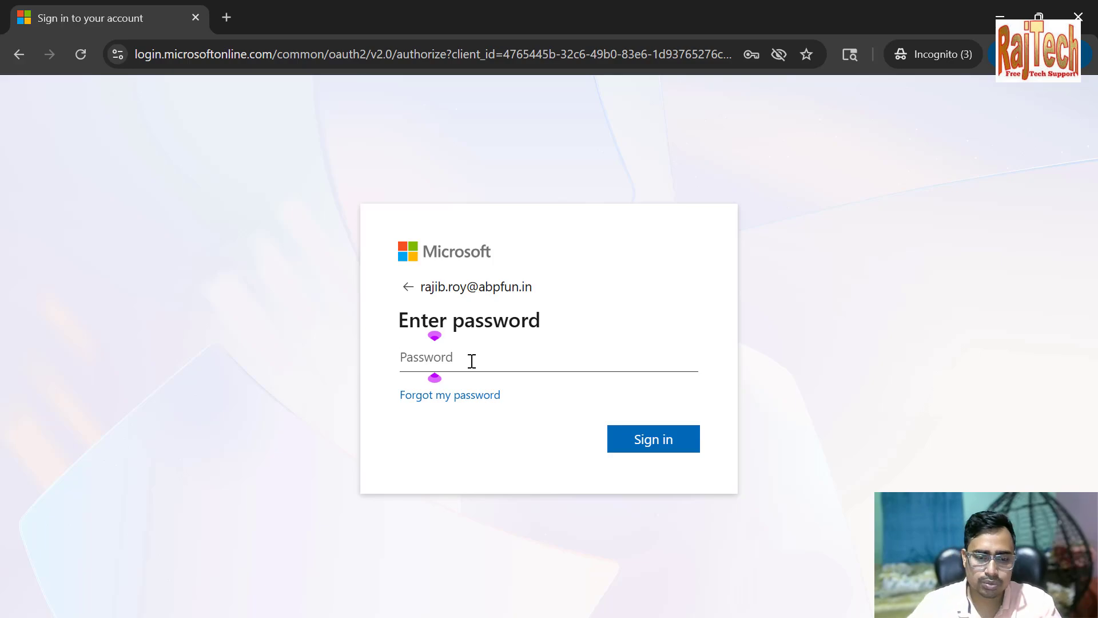
# Enter the account password to sign in as the new user and decline to stay signed in
pyautogui.write('•••••••')
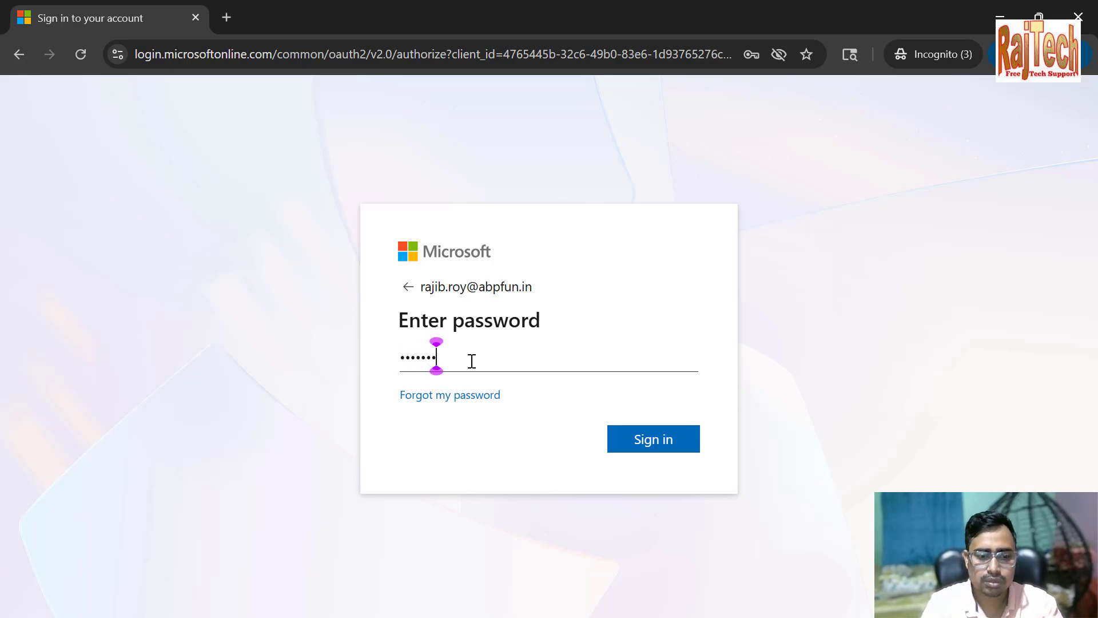
pyautogui.write('••••')
pyautogui.press('Return')
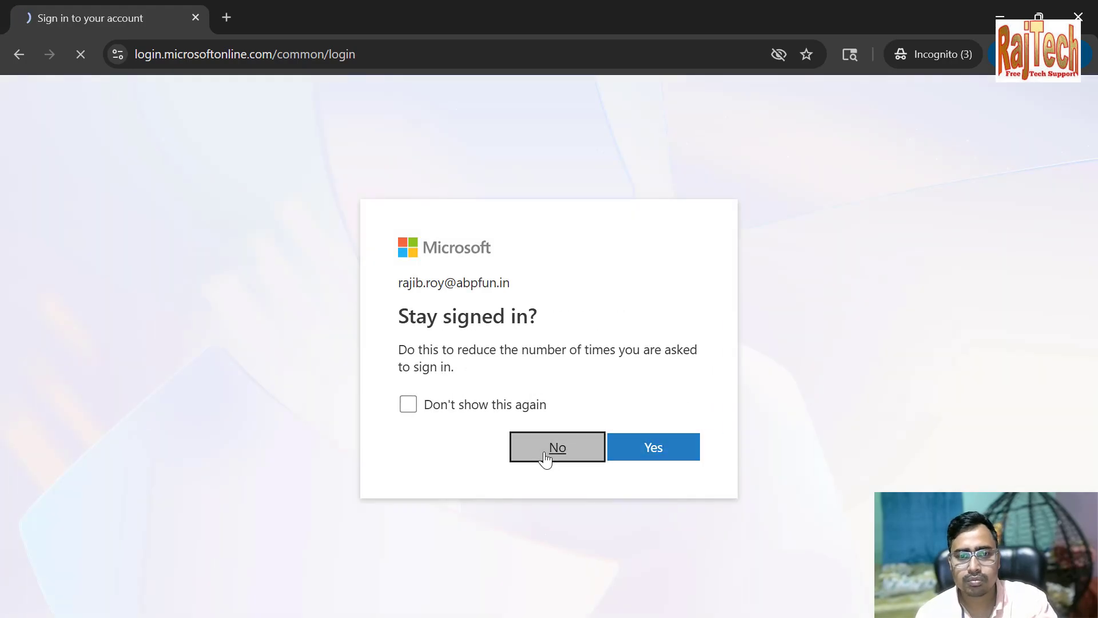
pyautogui.click(544, 452)
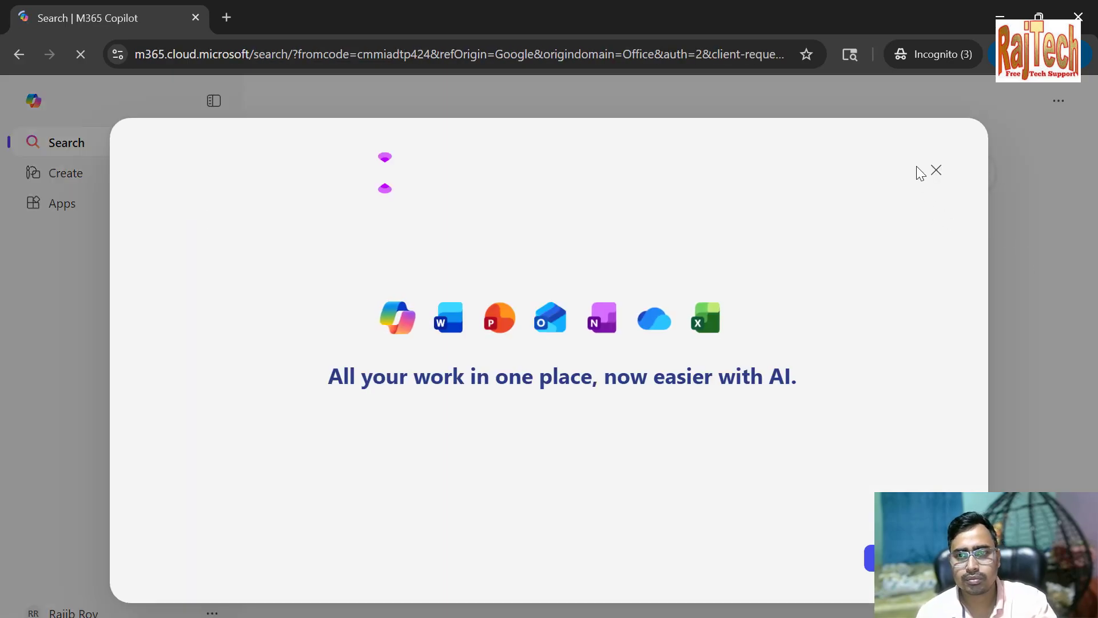
# Dismiss the Microsoft 365 welcome dialog and open the user's Outlook mailbox
pyautogui.click(934, 171)
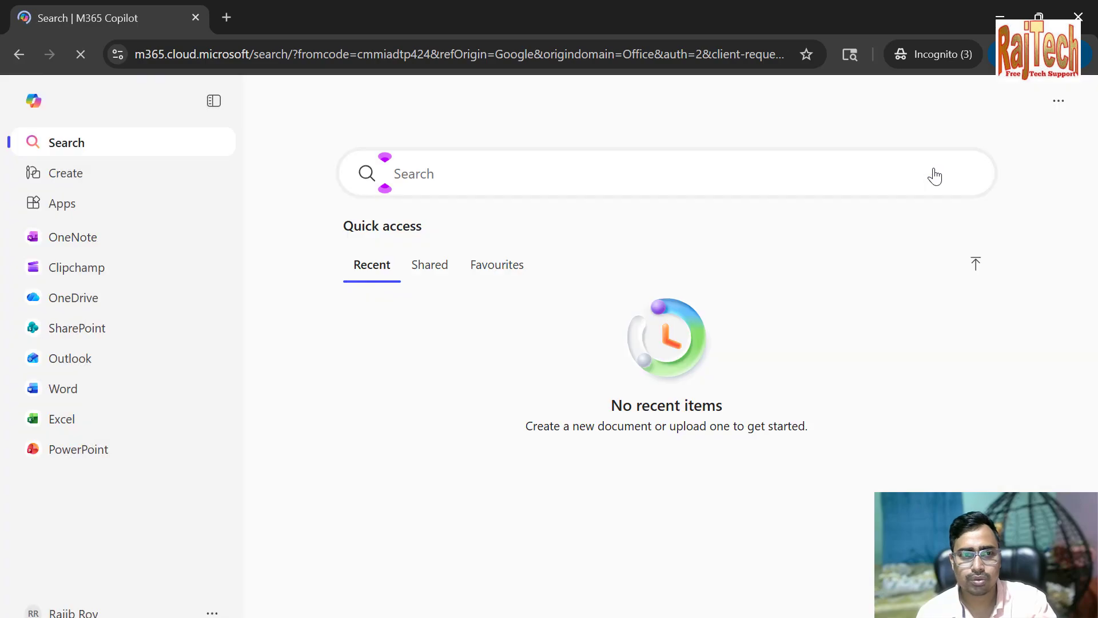
pyautogui.click(98, 365)
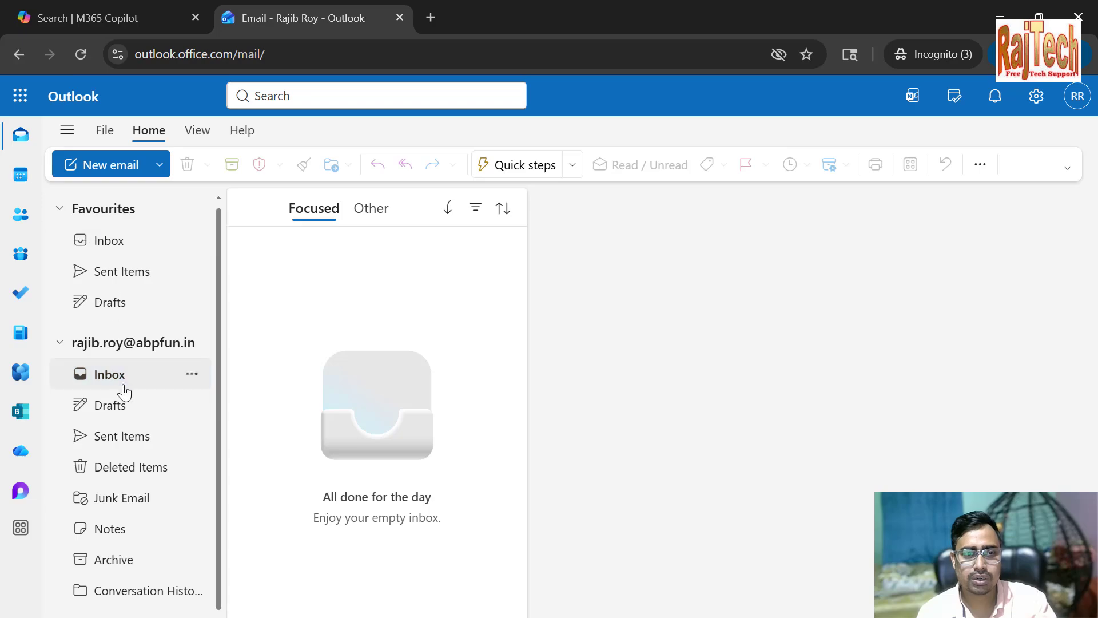
# Start a new email and add the recipient's Gmail address in the To field
pyautogui.click(106, 174)
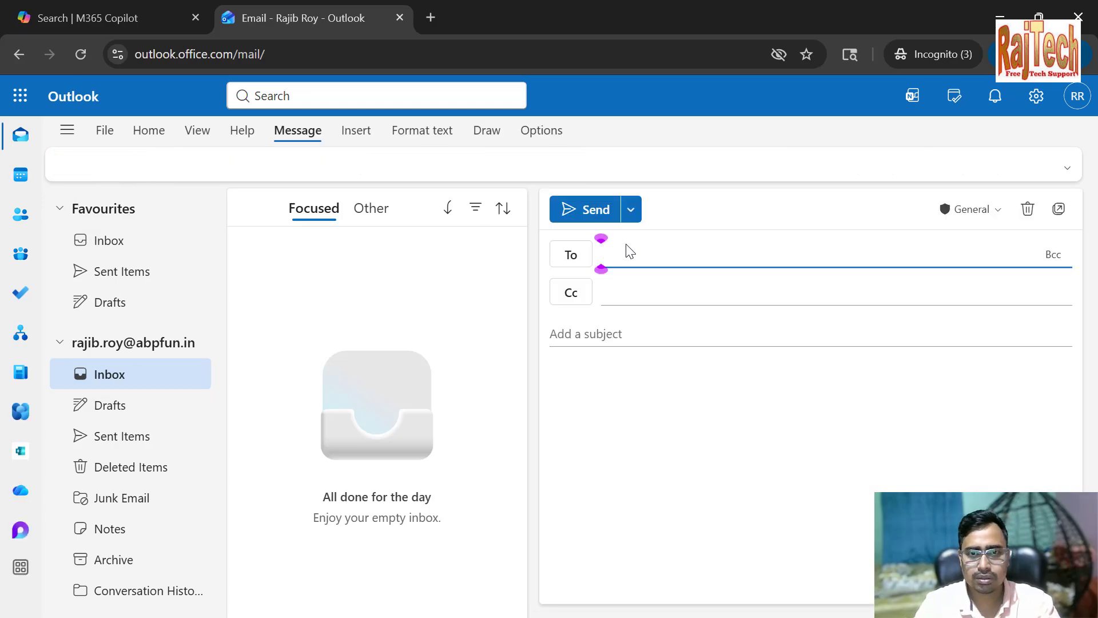
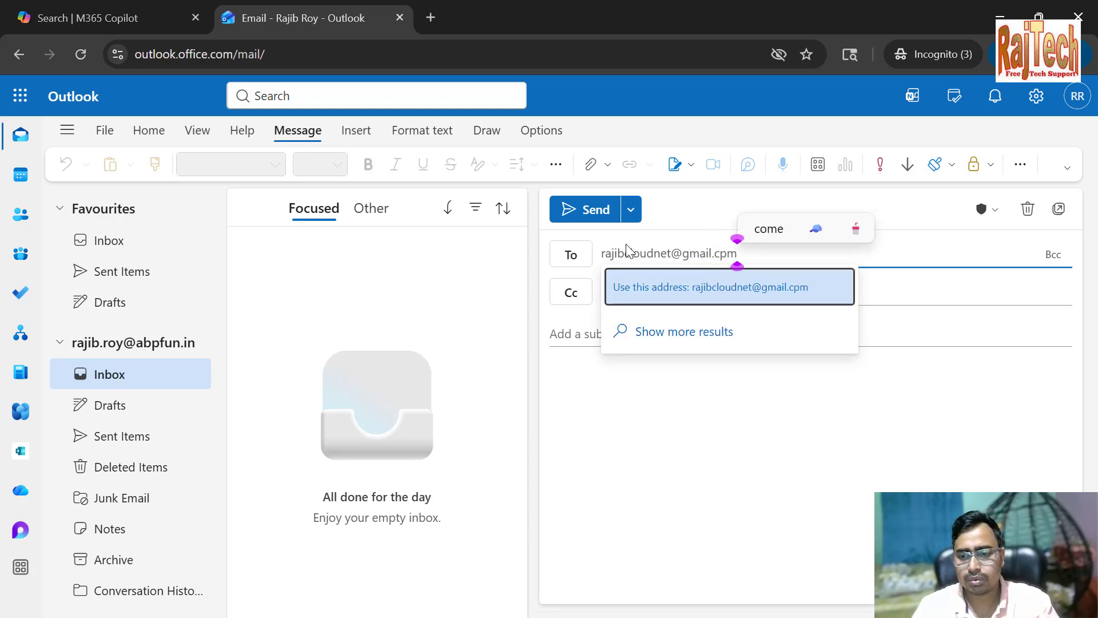
pyautogui.press('Return')
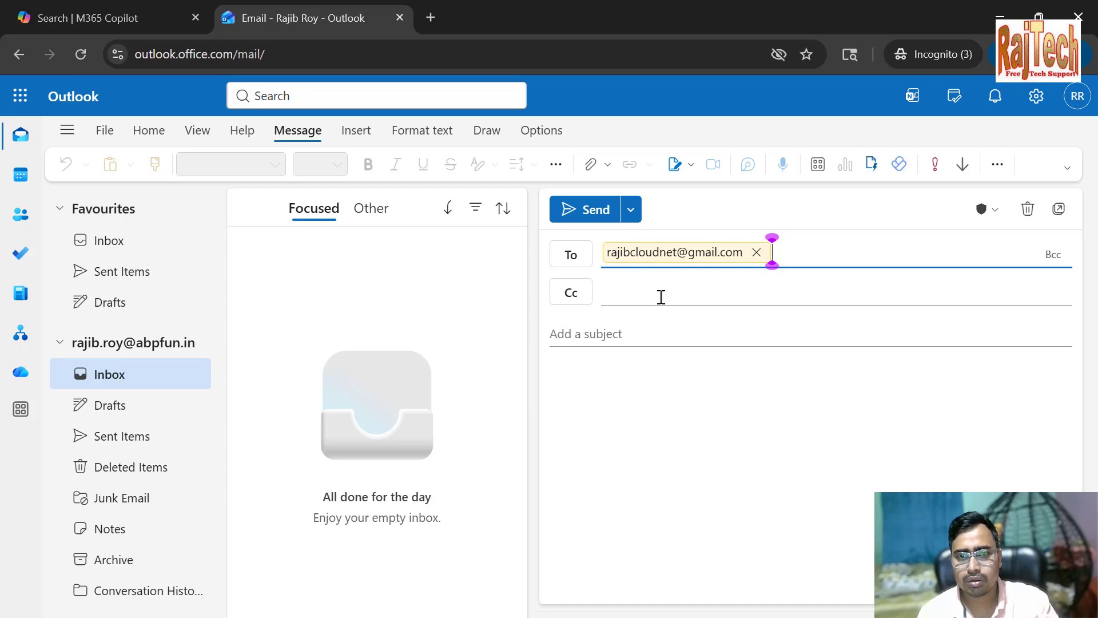
# Give the email the subject "Test" and the body "Test", accepting the privacy notice, and send it
pyautogui.click(675, 338)
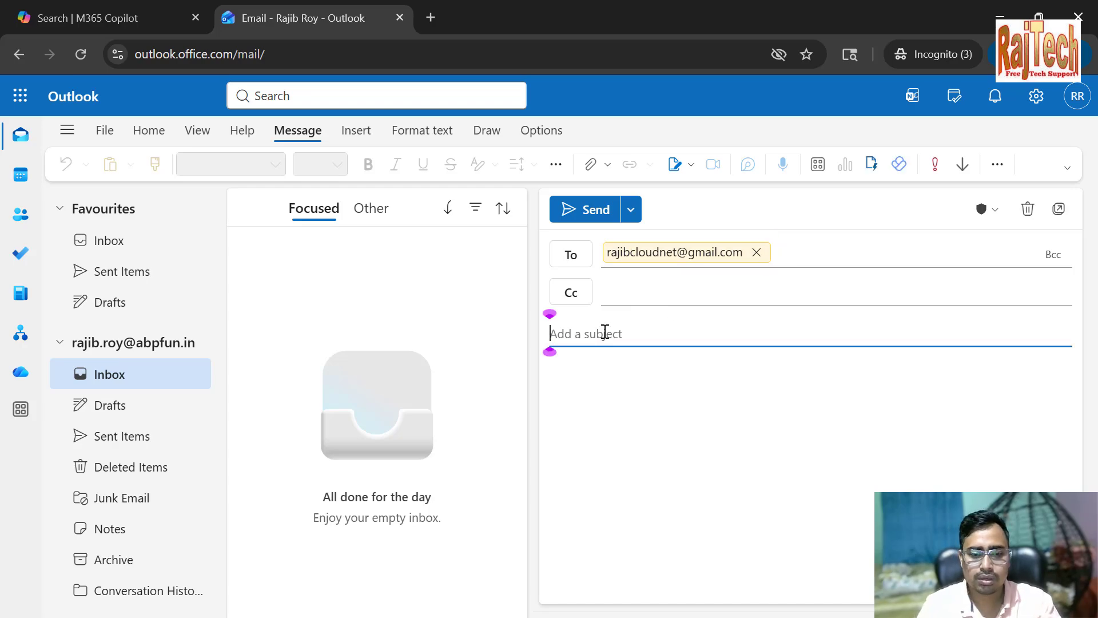
pyautogui.write('Test')
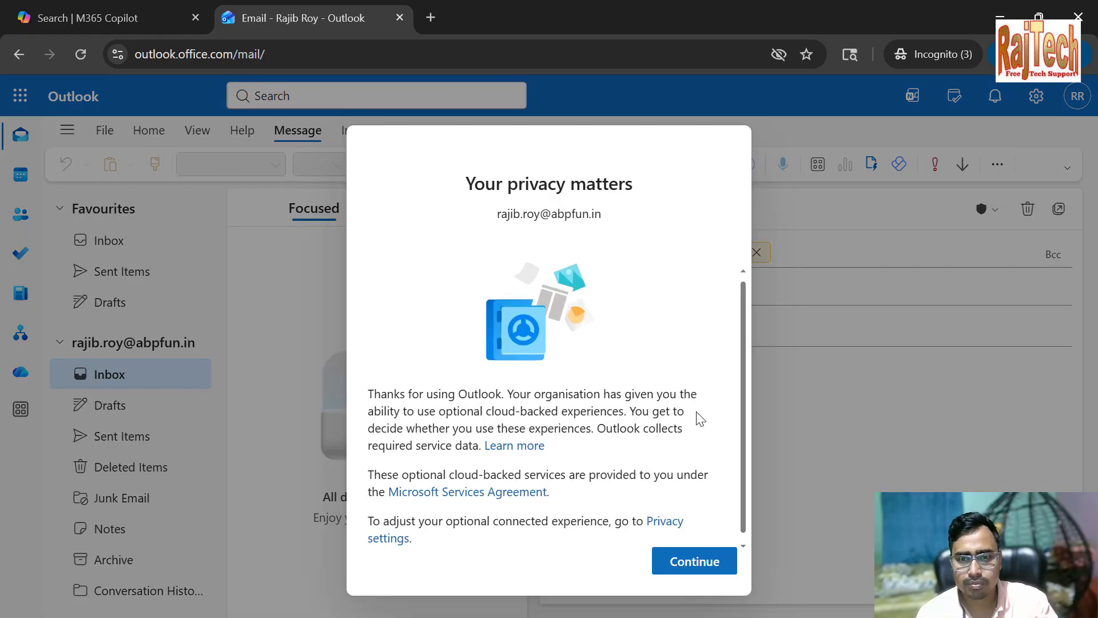
pyautogui.click(694, 561)
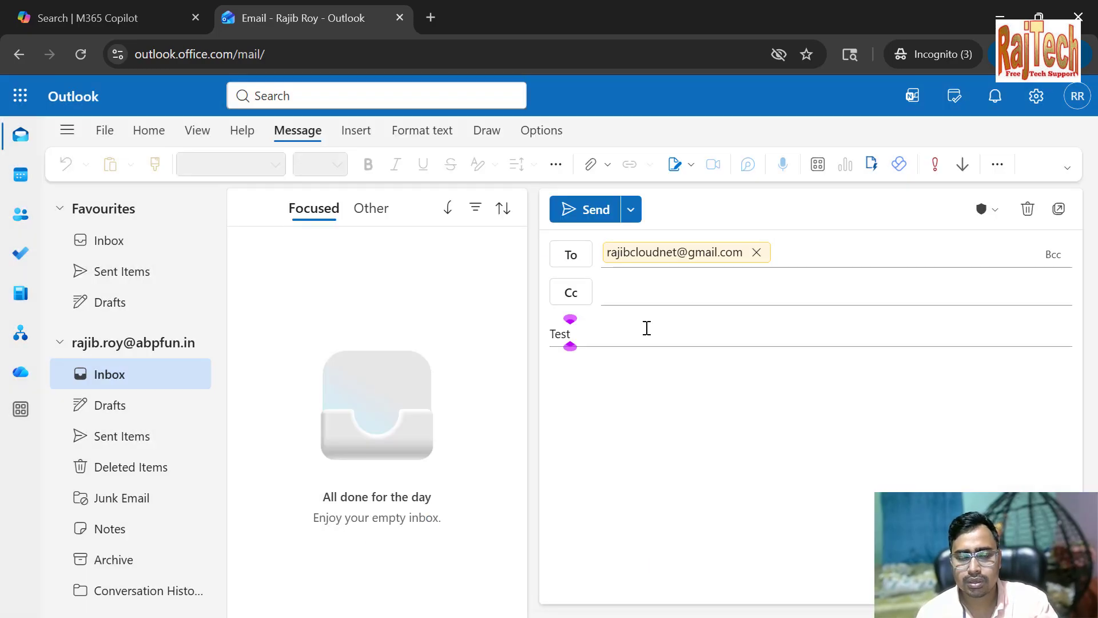
pyautogui.click(623, 381)
pyautogui.write('Test')
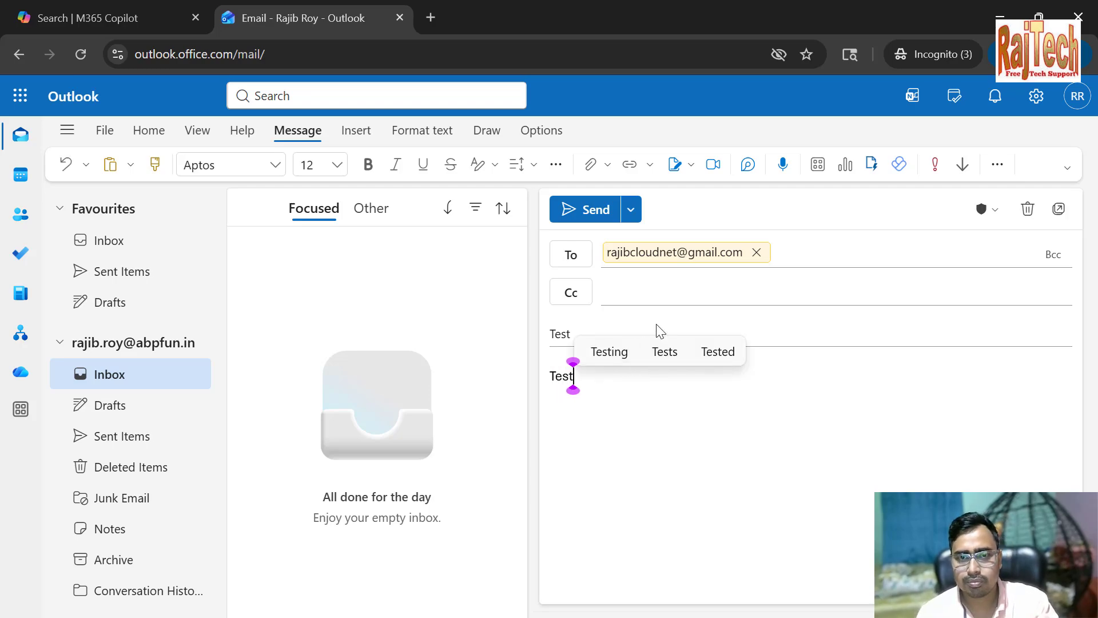
pyautogui.click(577, 212)
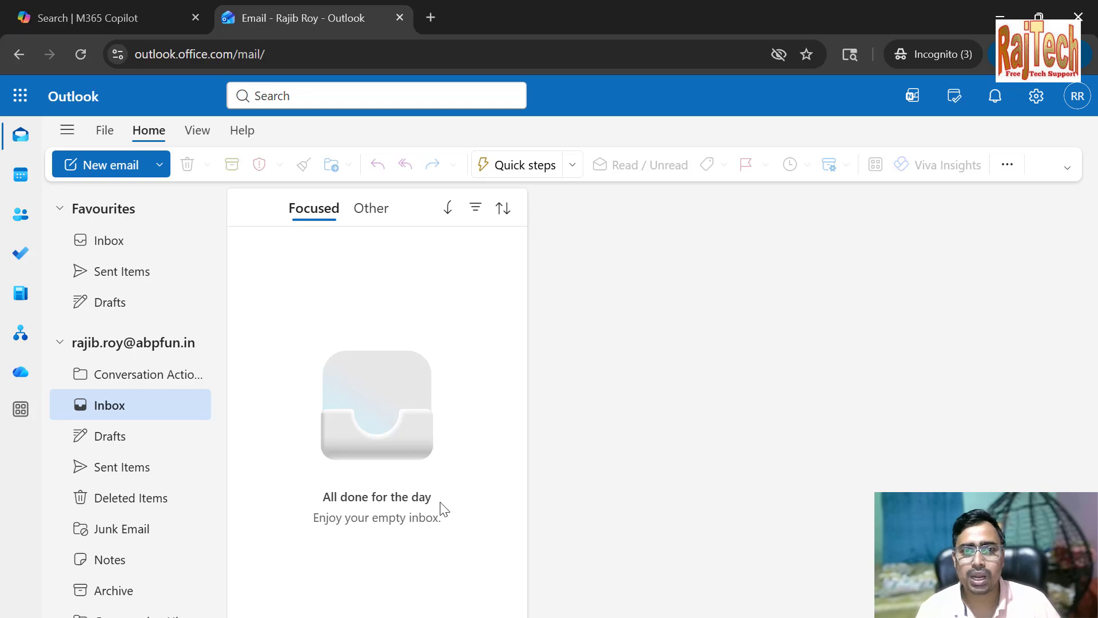
# Switch back to the Microsoft 365 admin center, close the password reset confirmation and delete the newly added user without giving anyone else access
pyautogui.click(999, 17)
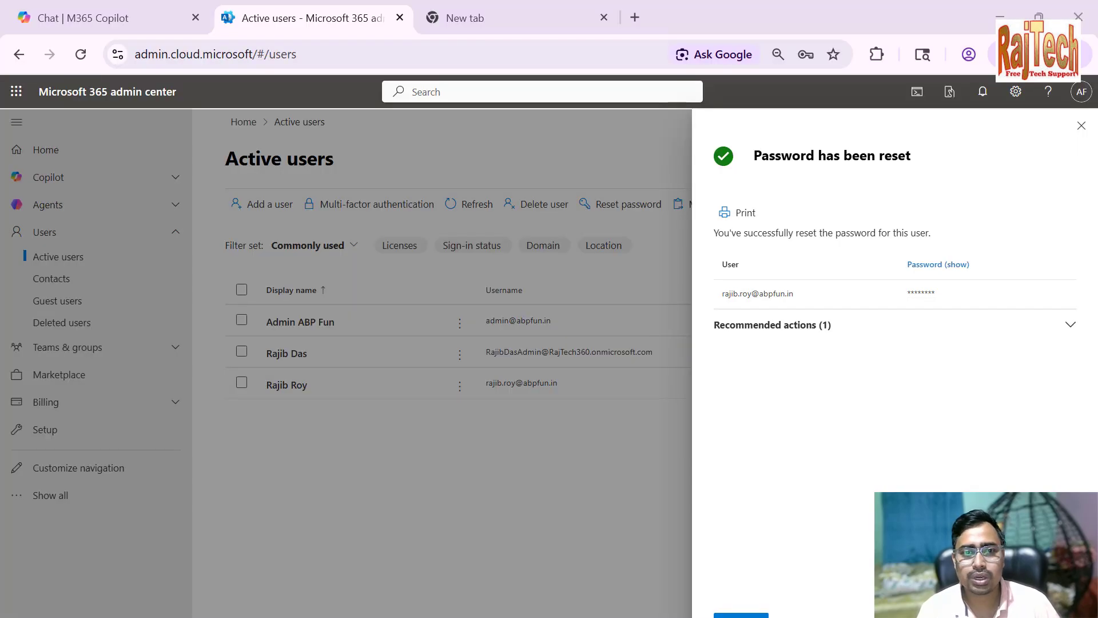
pyautogui.click(407, 440)
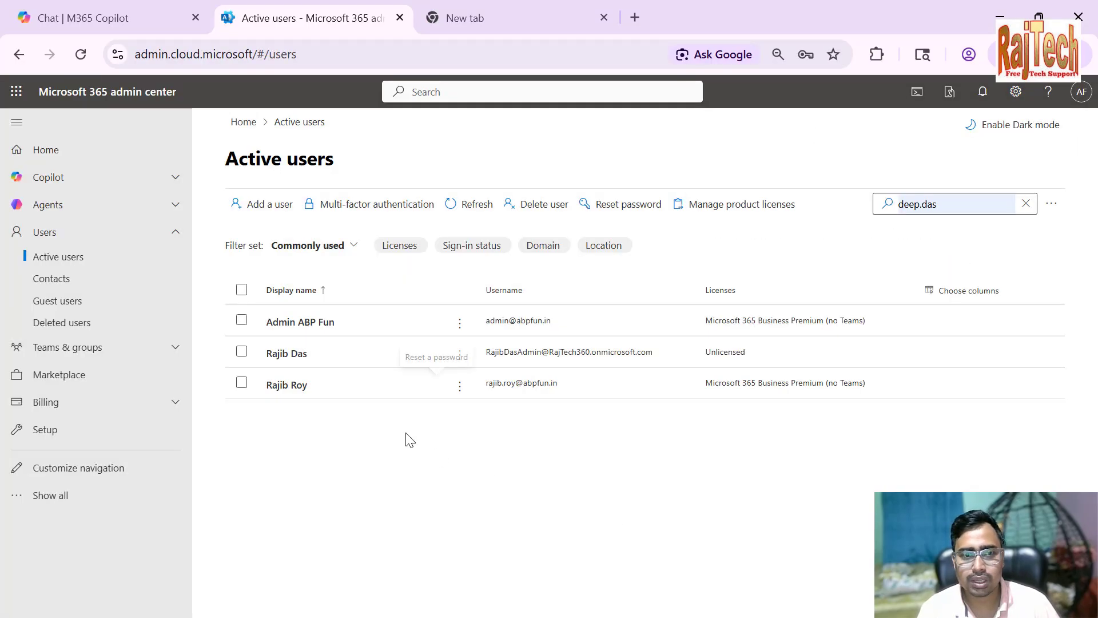
pyautogui.click(459, 389)
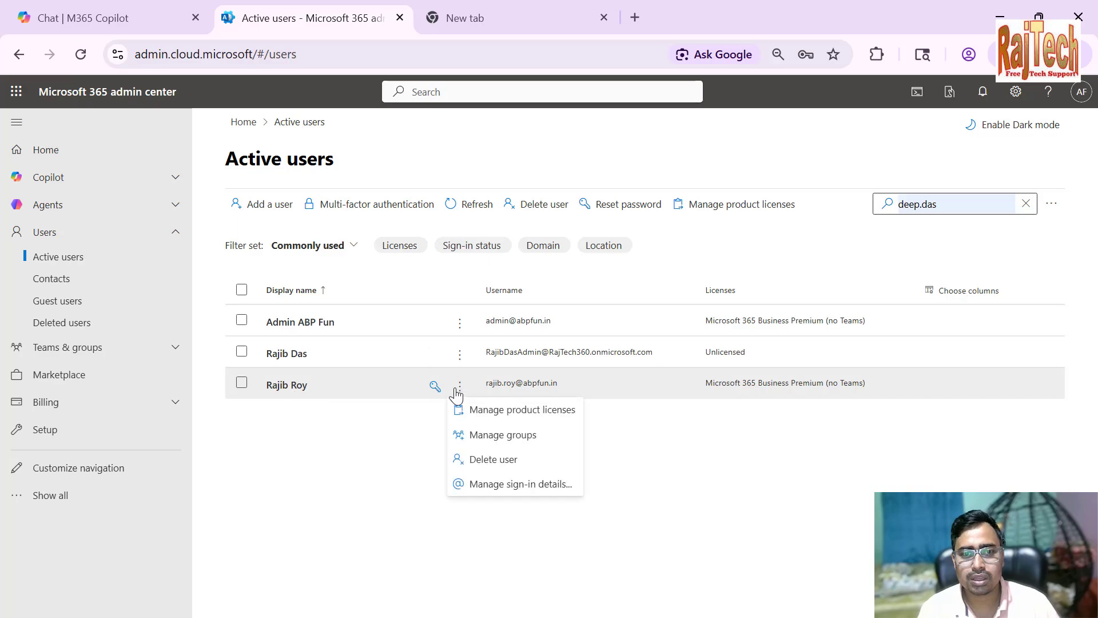
pyautogui.click(504, 459)
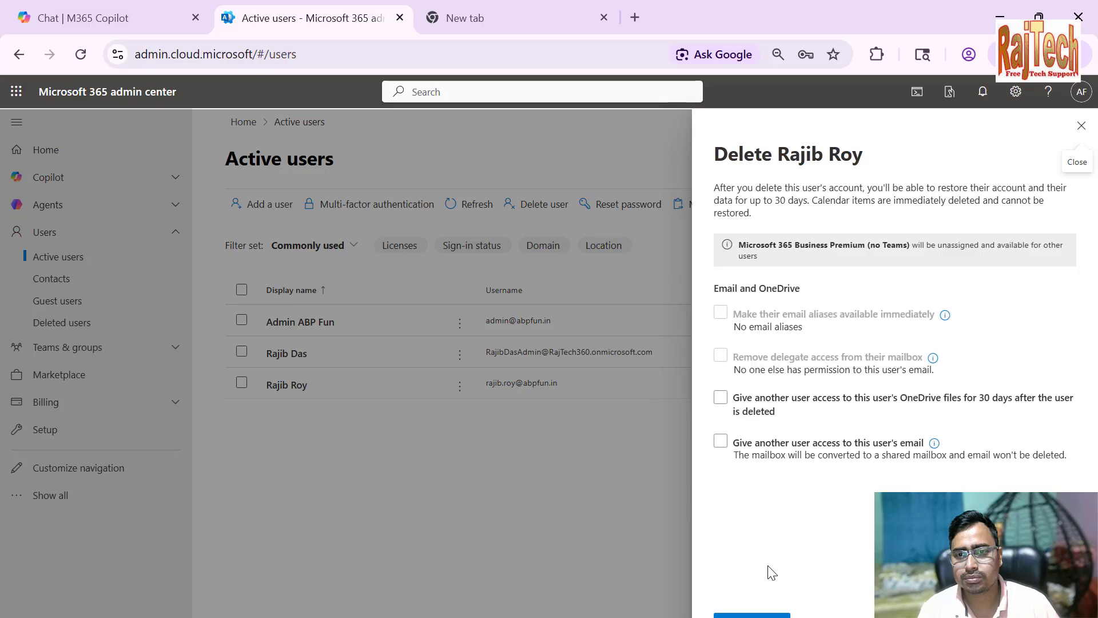
pyautogui.click(751, 615)
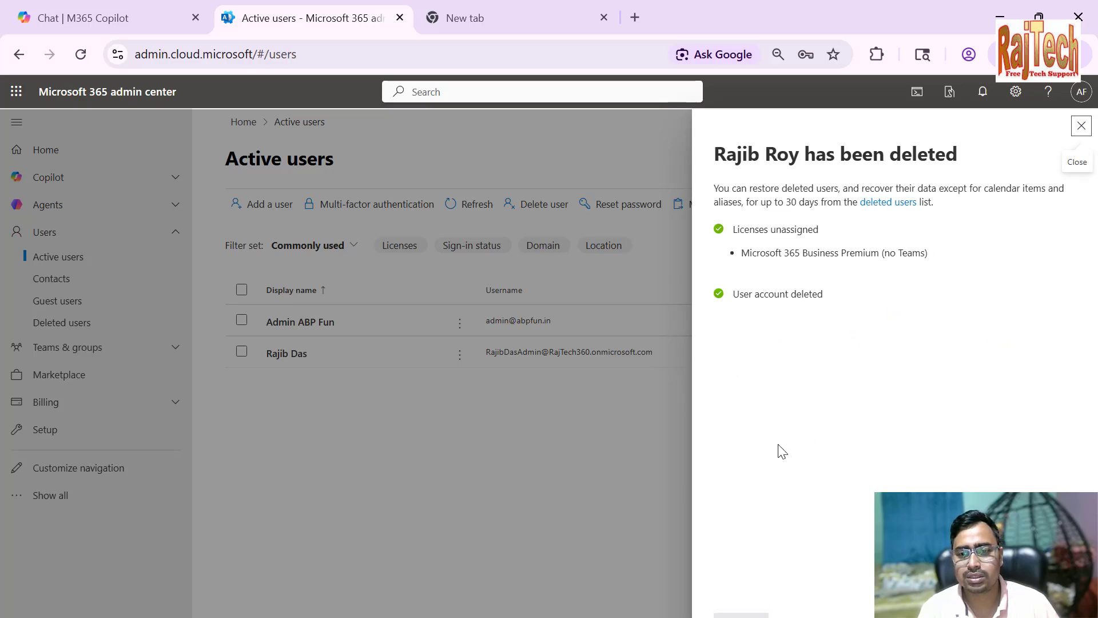
pyautogui.click(741, 615)
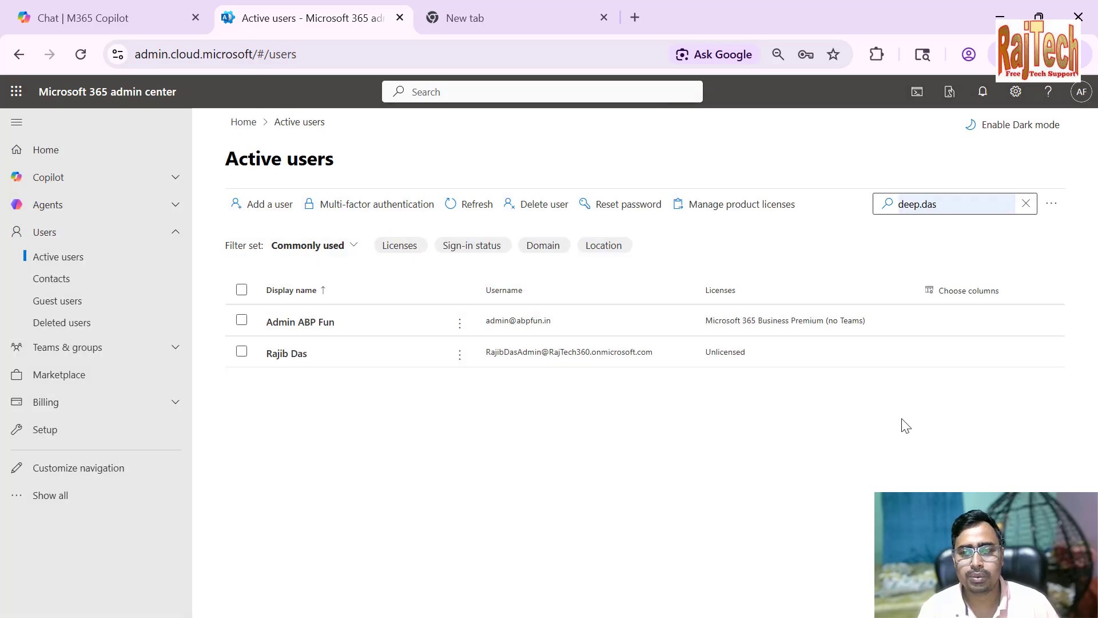